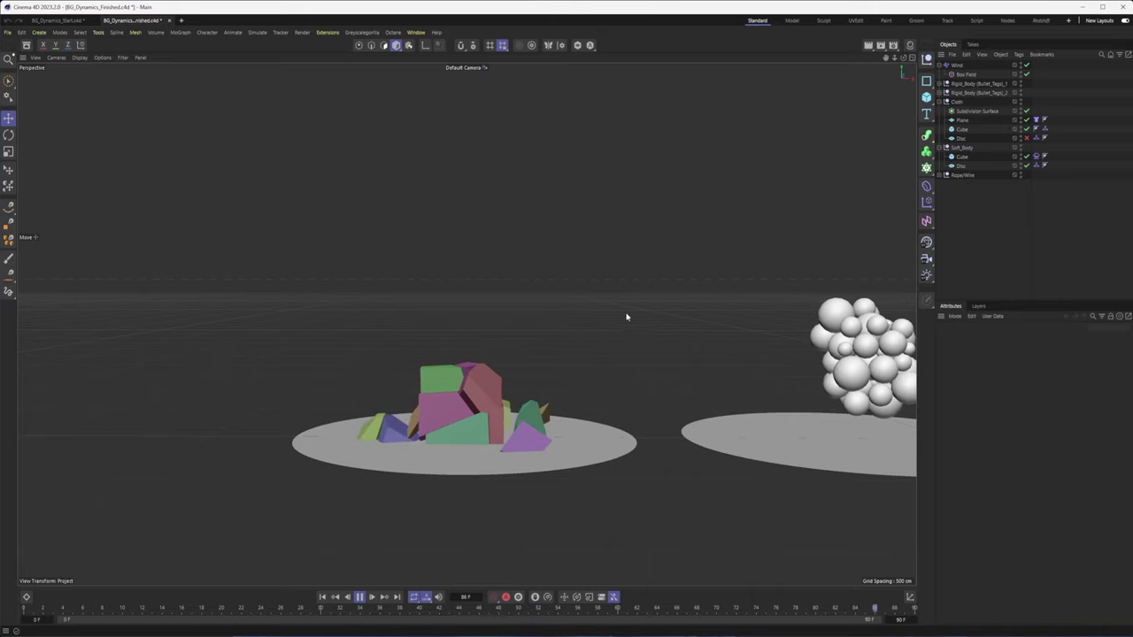
# Look across the finished scene to the rope setup, stop playback, and switch to the BG_Dynamics_Start.c4d project.
pyautogui.keyDown('alt'); pyautogui.moveTo(724, 360); pyautogui.dragTo(1, 356); pyautogui.keyUp('alt')
pyautogui.keyDown('alt'); pyautogui.moveTo(466, 323); pyautogui.dragTo(356, 328, button='middle'); pyautogui.keyUp('alt')
pyautogui.keyDown('alt'); pyautogui.moveTo(775, 361); pyautogui.dragTo(309, 361); pyautogui.keyUp('alt')
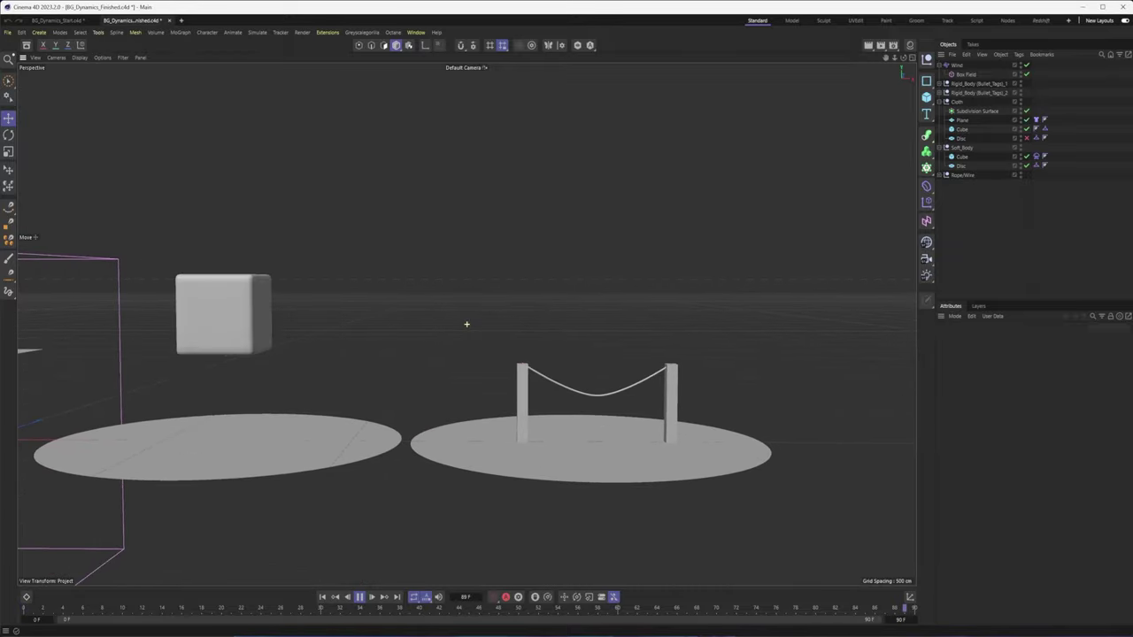
pyautogui.click(359, 596)
pyautogui.click(57, 21)
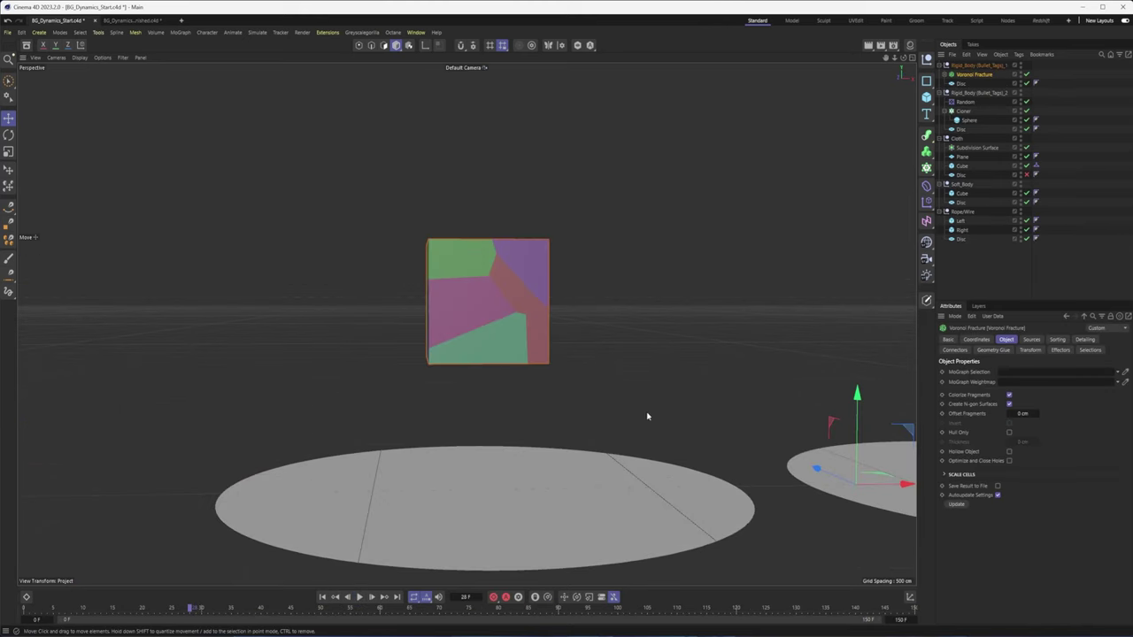
pyautogui.keyDown('alt'); pyautogui.moveTo(647, 416); pyautogui.dragTo(607, 400, button='middle'); pyautogui.keyUp('alt')
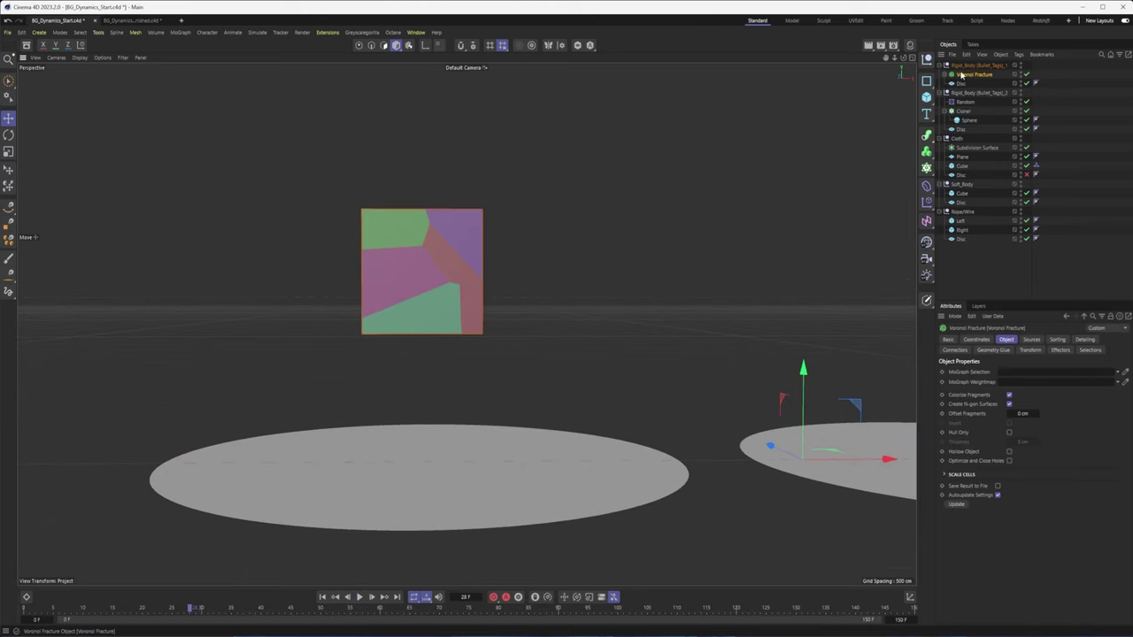
# Examine the Bullet and Simulation tag types available for the Voronoi Fracture object.
pyautogui.rightClick(960, 75)
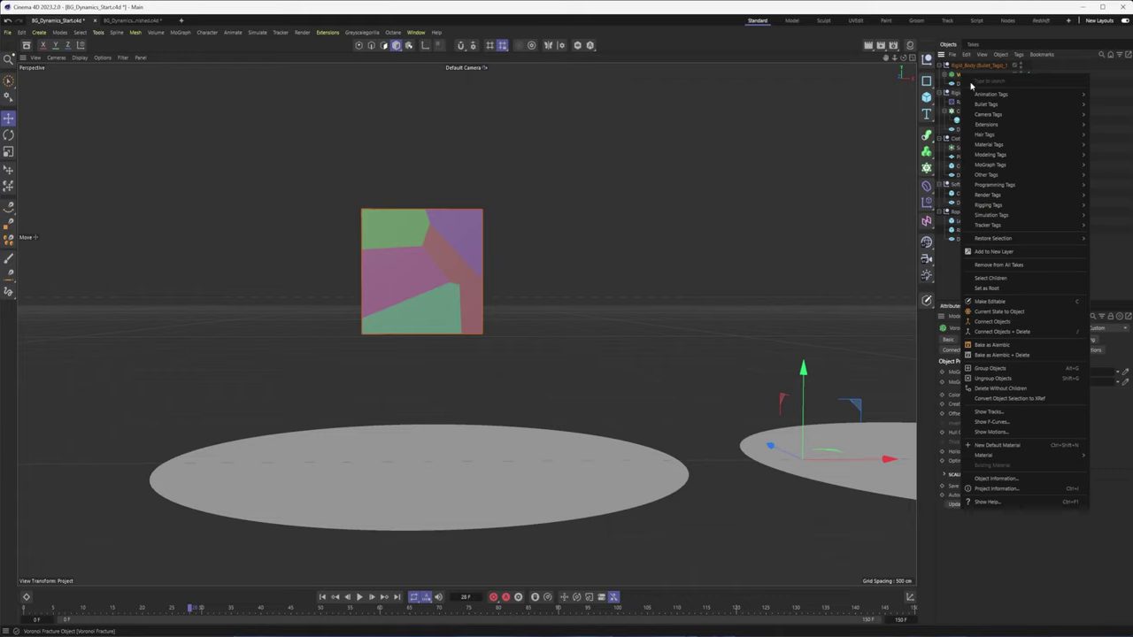
pyautogui.moveTo(980, 106)
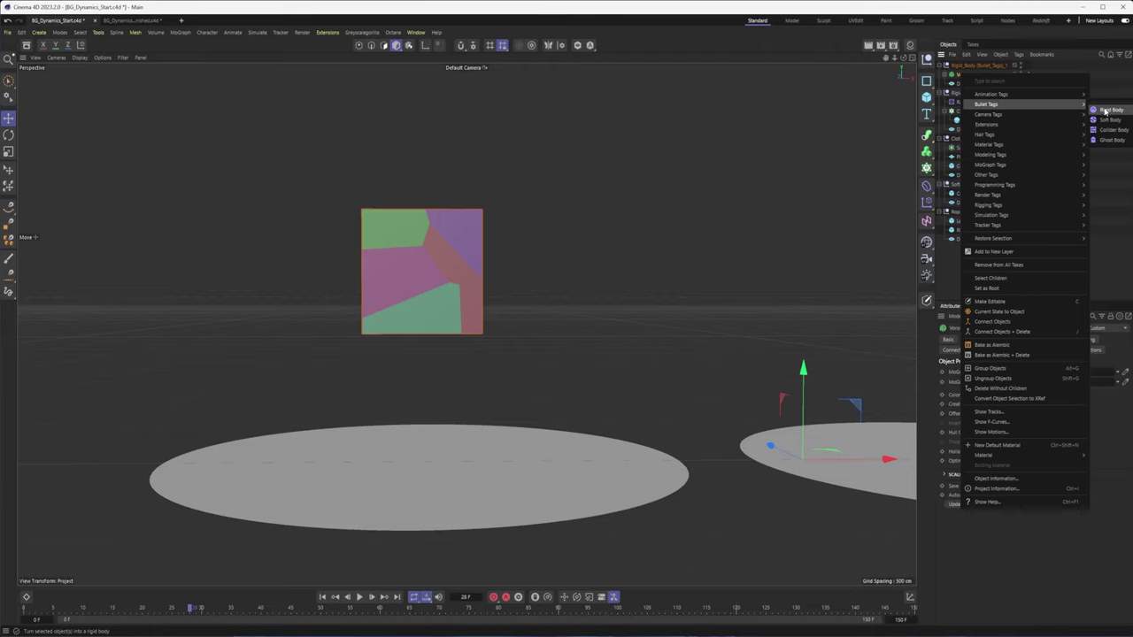
pyautogui.moveTo(999, 219)
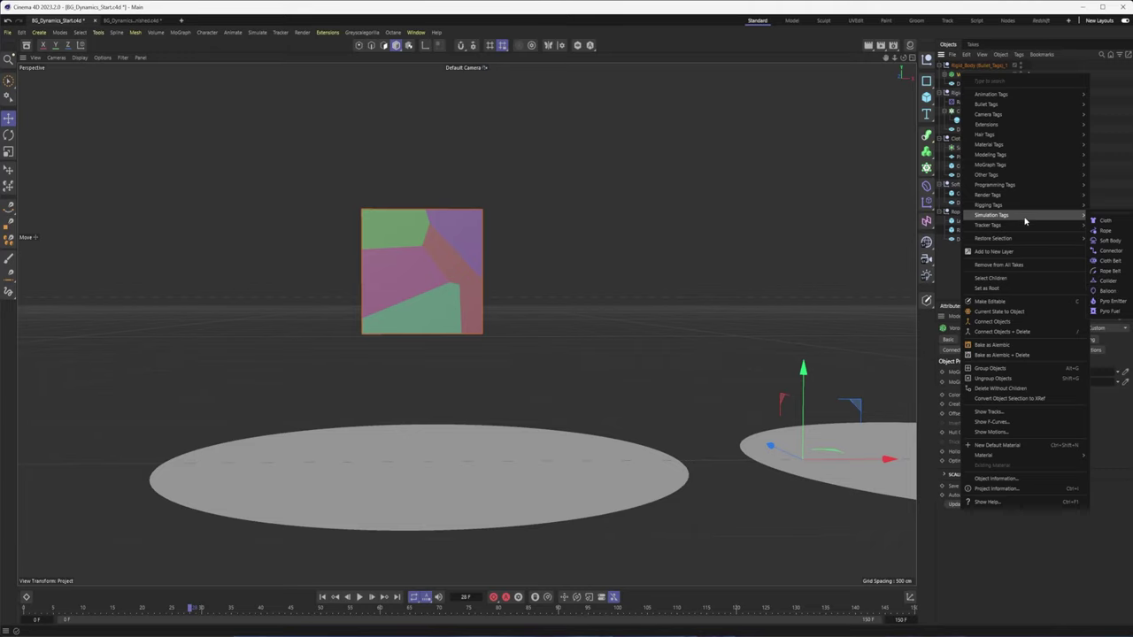
pyautogui.click(956, 78)
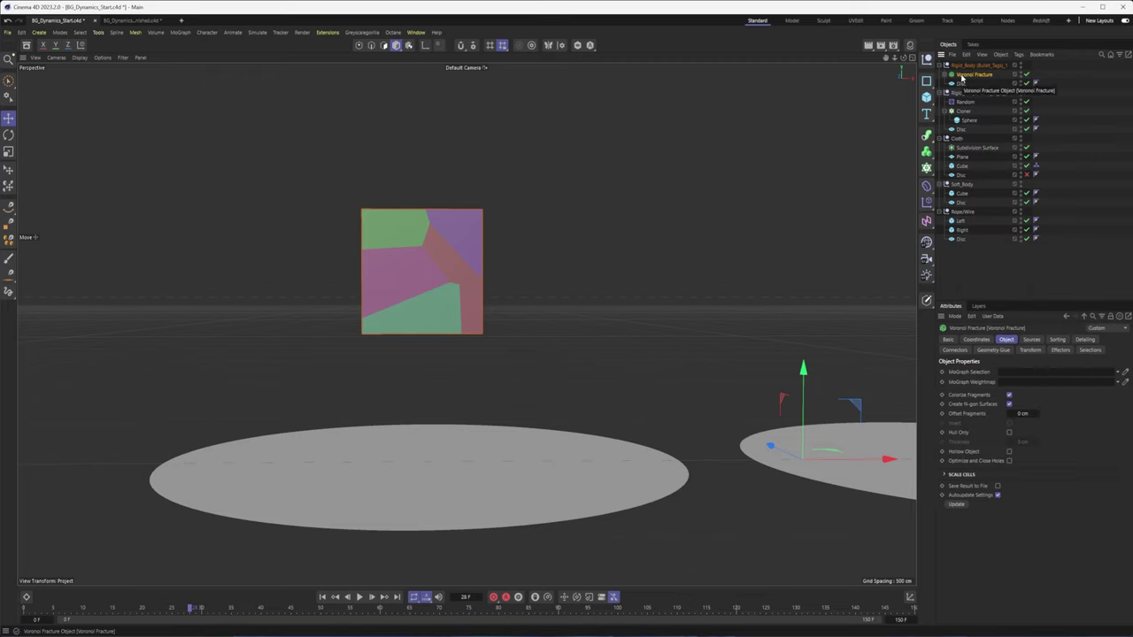
# Add a Bullet Rigid Body tag to the Voronoi Fracture object and play the simulation.
pyautogui.click(949, 76)
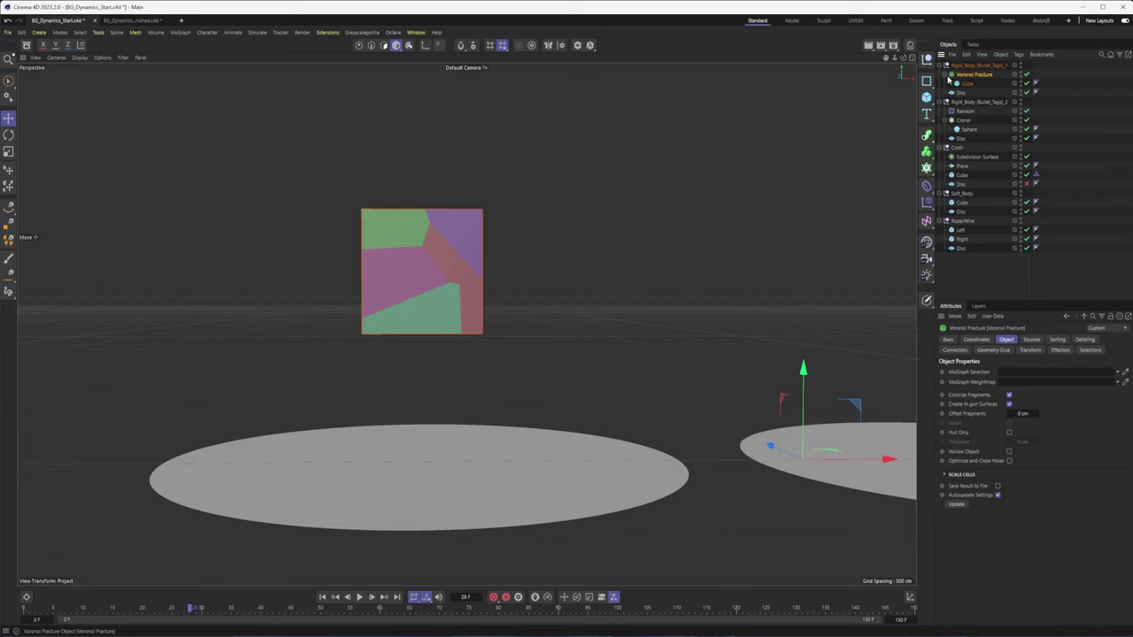
pyautogui.click(966, 84)
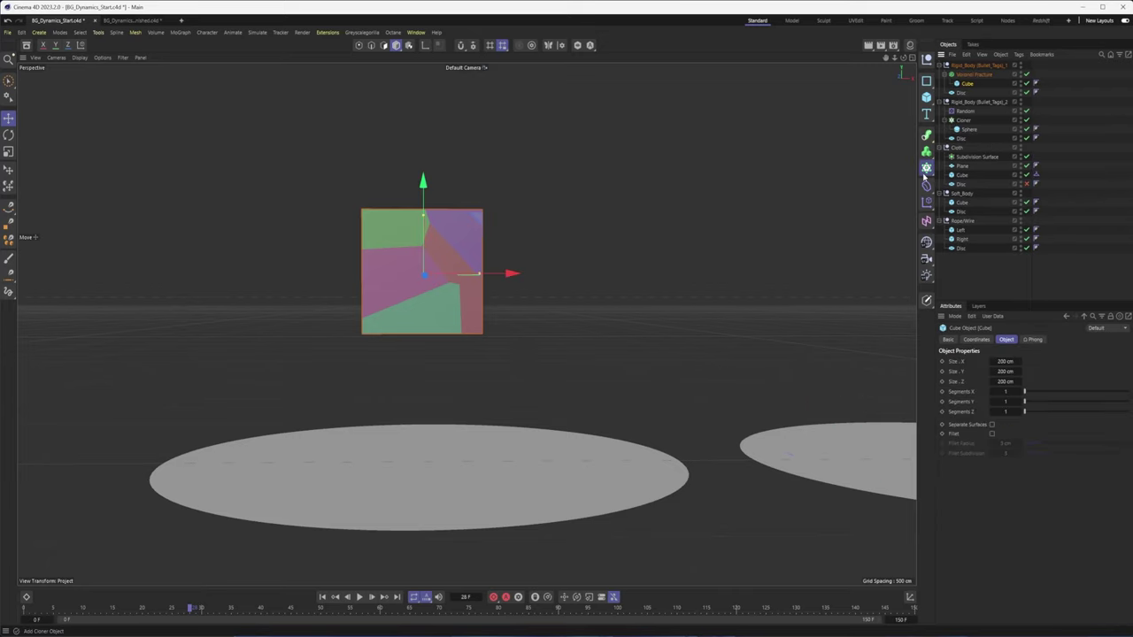
pyautogui.click(924, 173)
pyautogui.click(982, 88)
pyautogui.click(978, 78)
pyautogui.rightClick(975, 76)
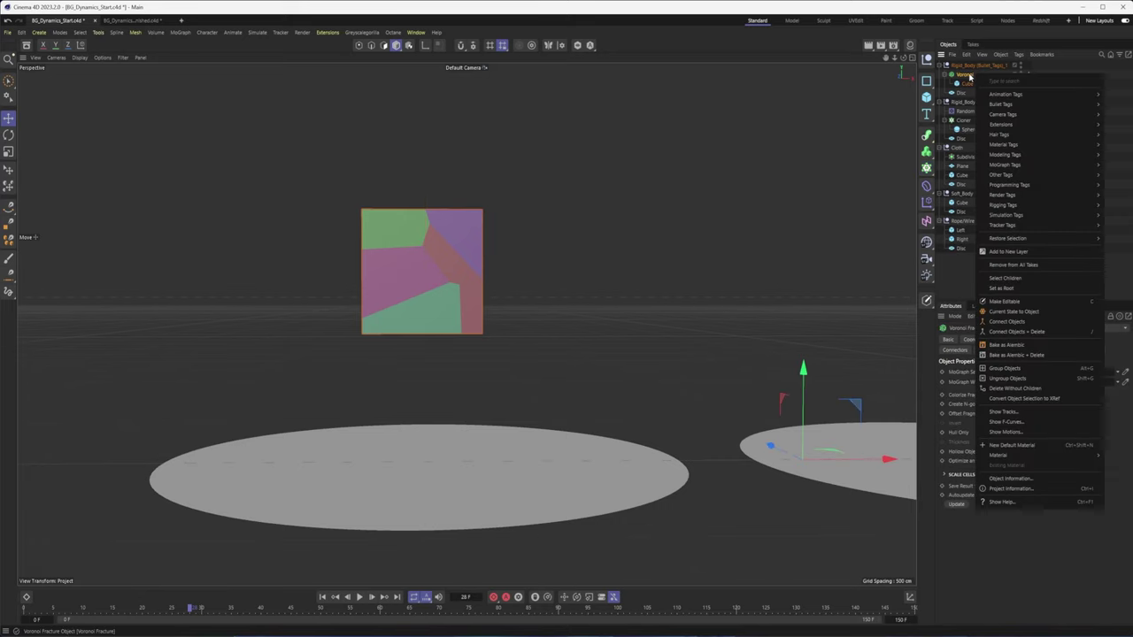
pyautogui.moveTo(1004, 105)
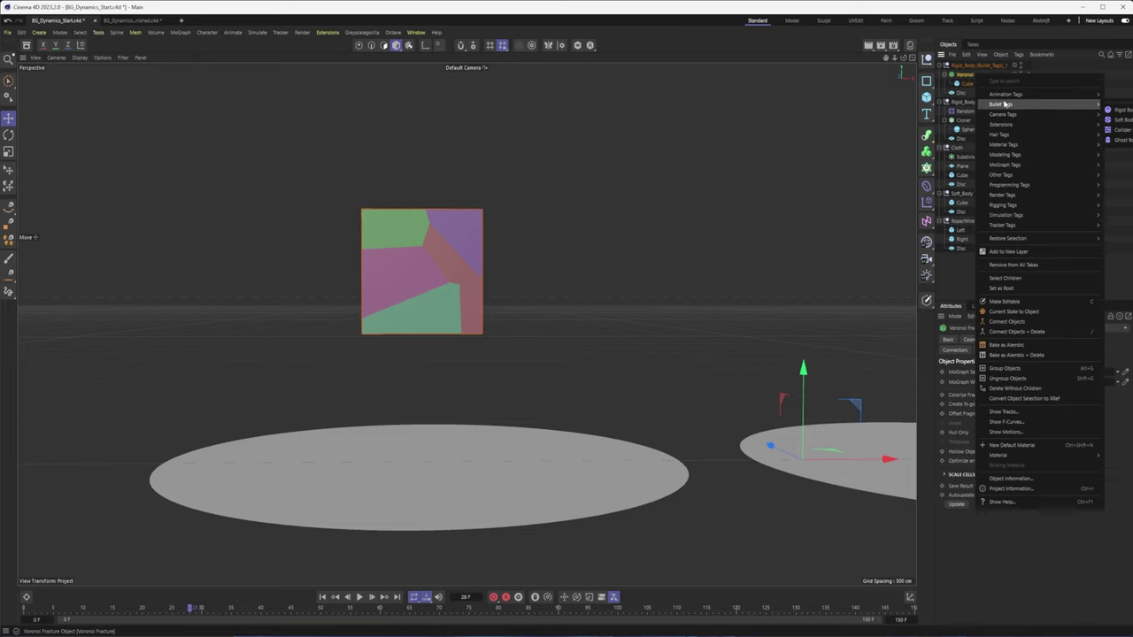
pyautogui.click(1120, 111)
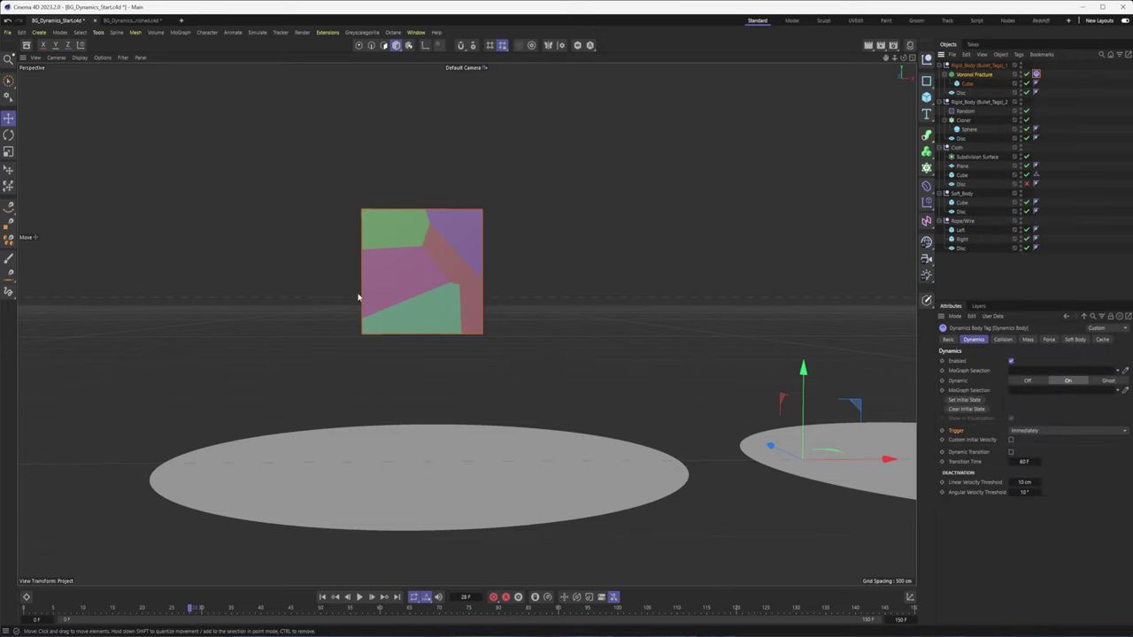
pyautogui.click(359, 598)
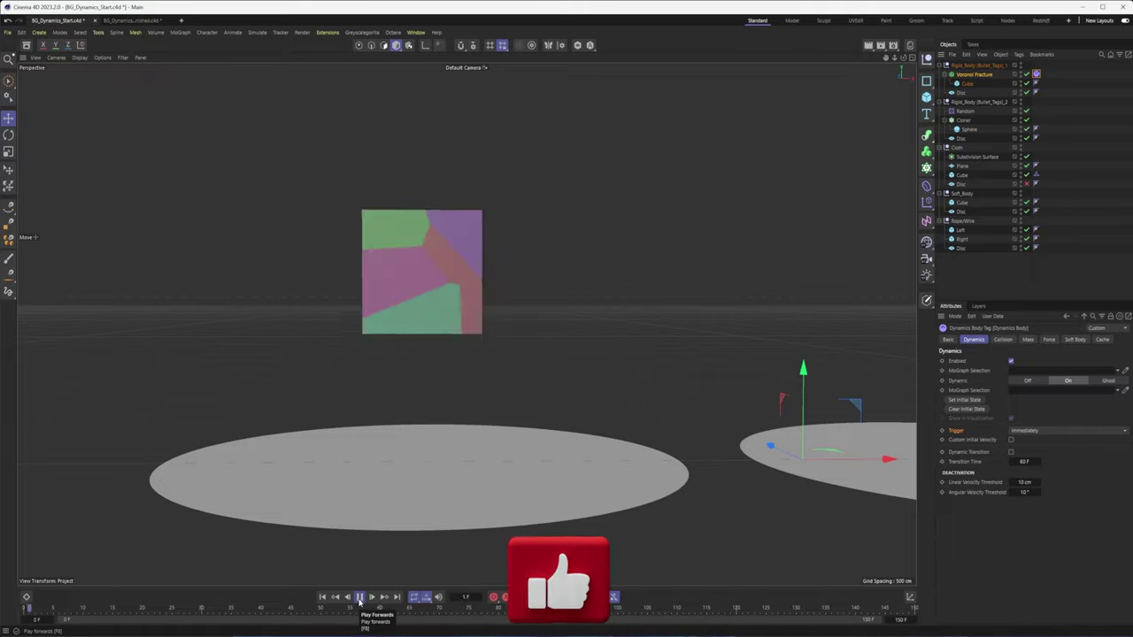
# Add a Bullet Collider Body tag to the Disc below the fractured cube.
pyautogui.click(962, 93)
pyautogui.rightClick(962, 94)
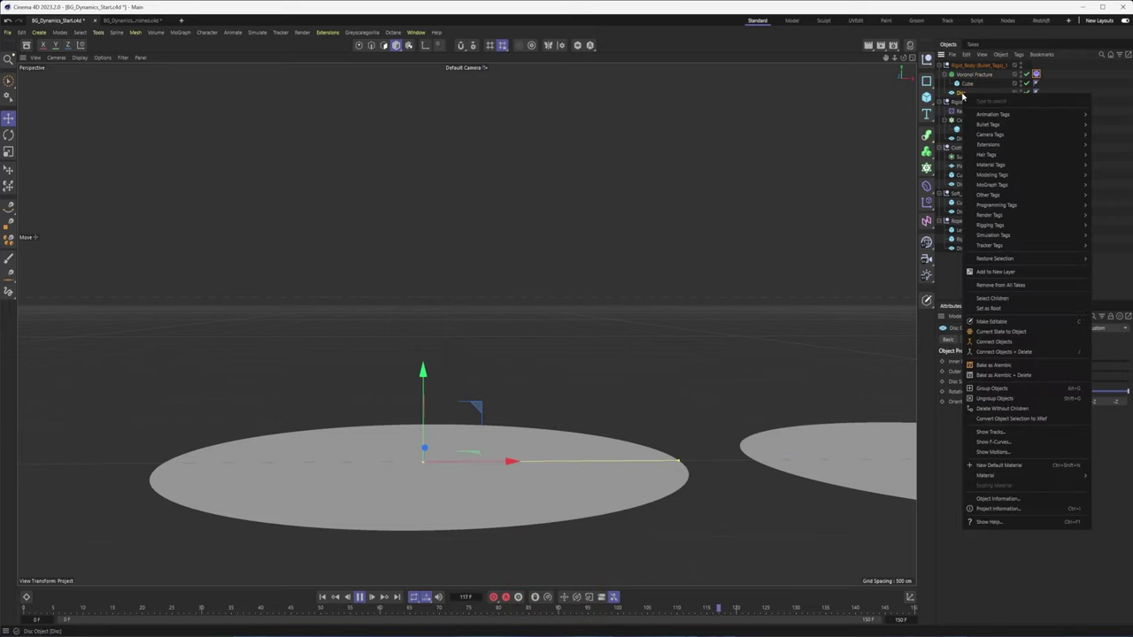
pyautogui.moveTo(985, 126)
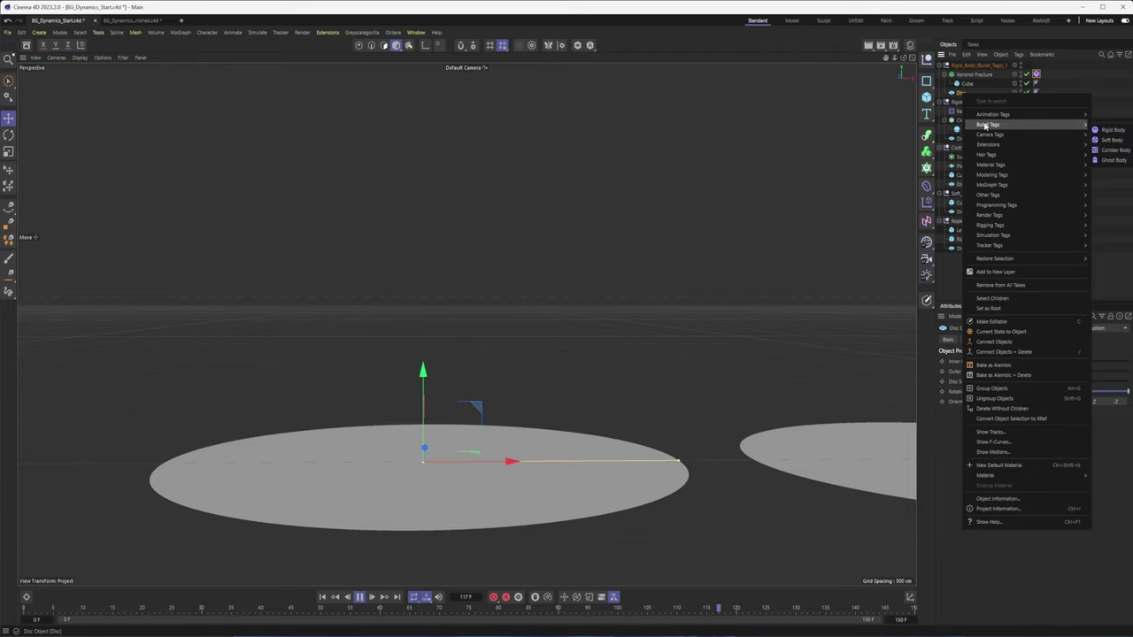
pyautogui.click(1117, 150)
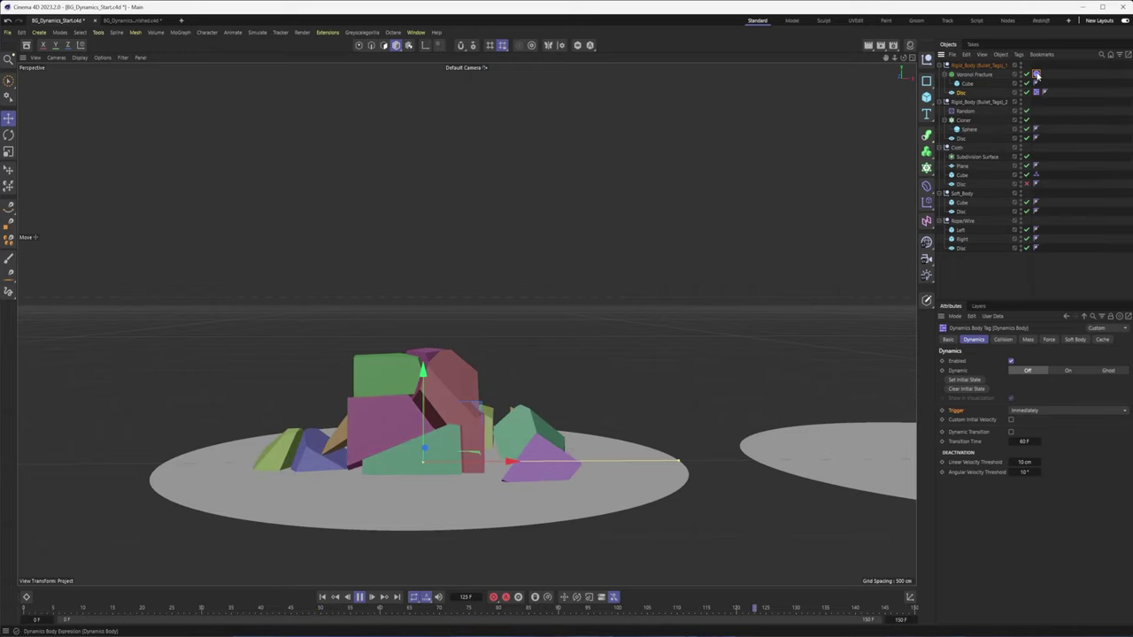
# Examine the Dynamics settings of the Voronoi Fracture's Rigid Body tag, toggling Enabled off and on and reviewing the Trigger options.
pyautogui.click(1067, 370)
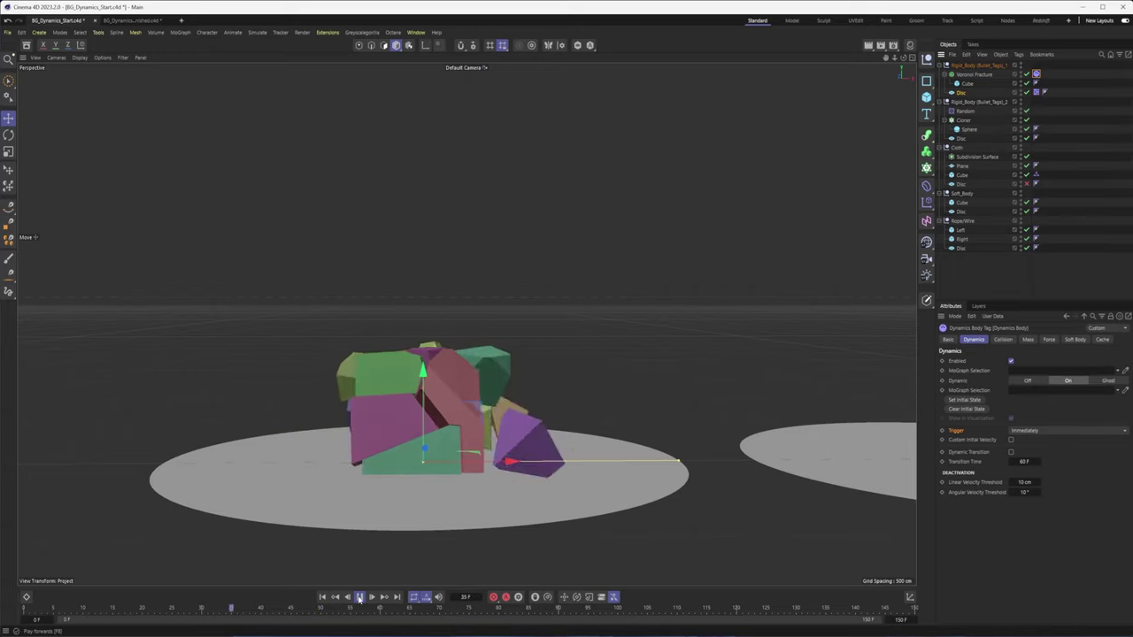
pyautogui.click(1010, 362)
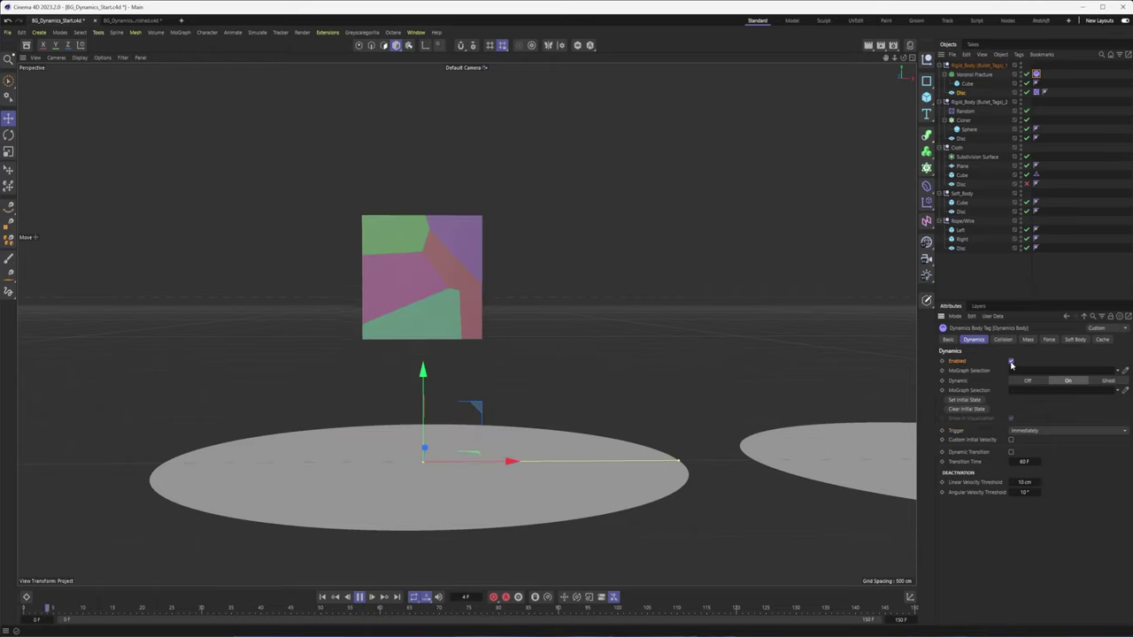
pyautogui.click(1010, 362)
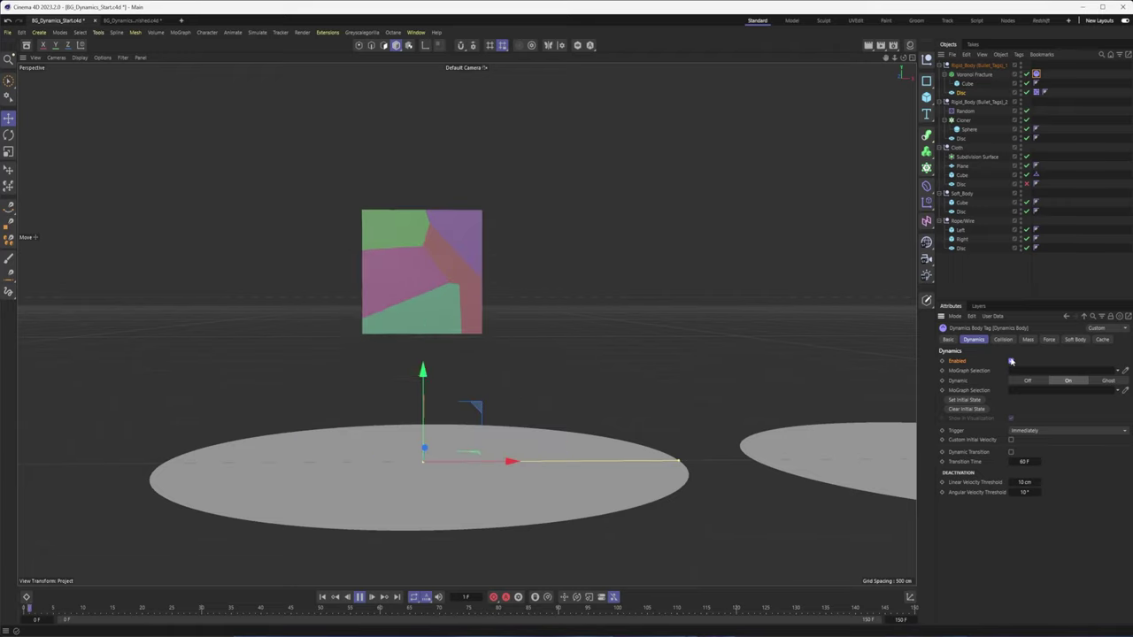
pyautogui.click(1018, 430)
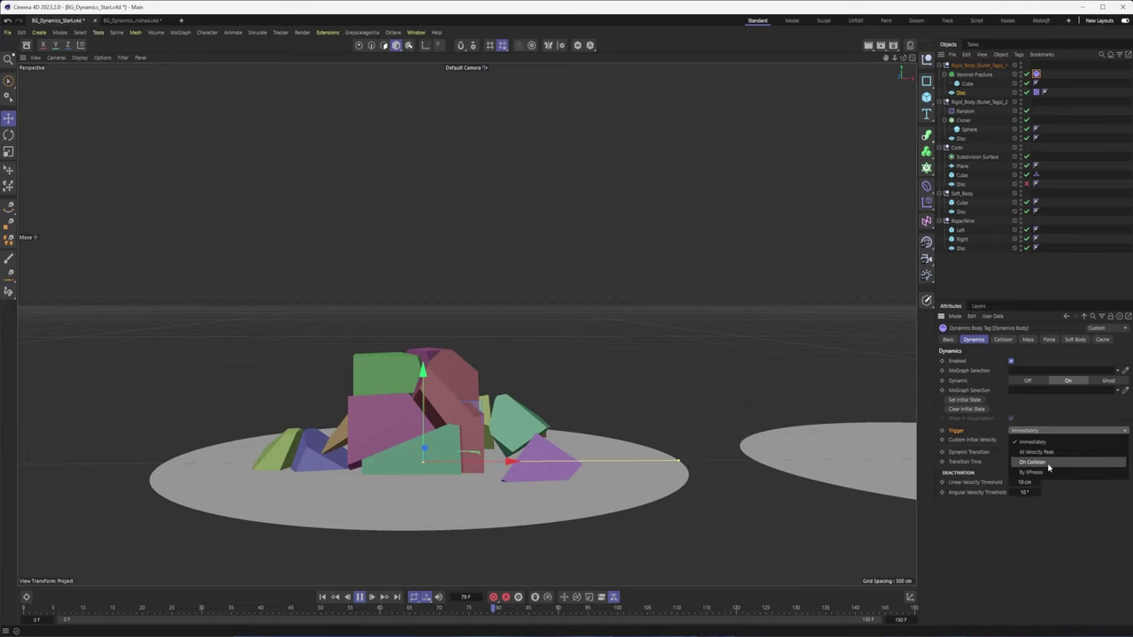
pyautogui.click(984, 541)
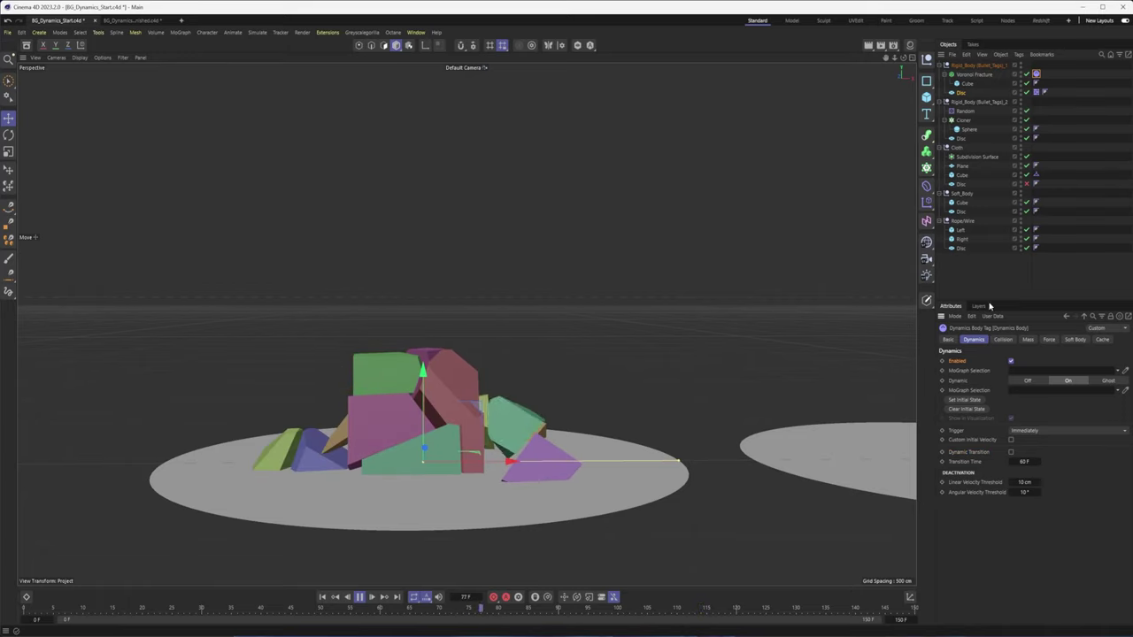
# Review the Rigid Body tag's collision options for Inherit Tag, Individual Elements and Shape, keeping Apply Tag to Children.
pyautogui.click(1003, 340)
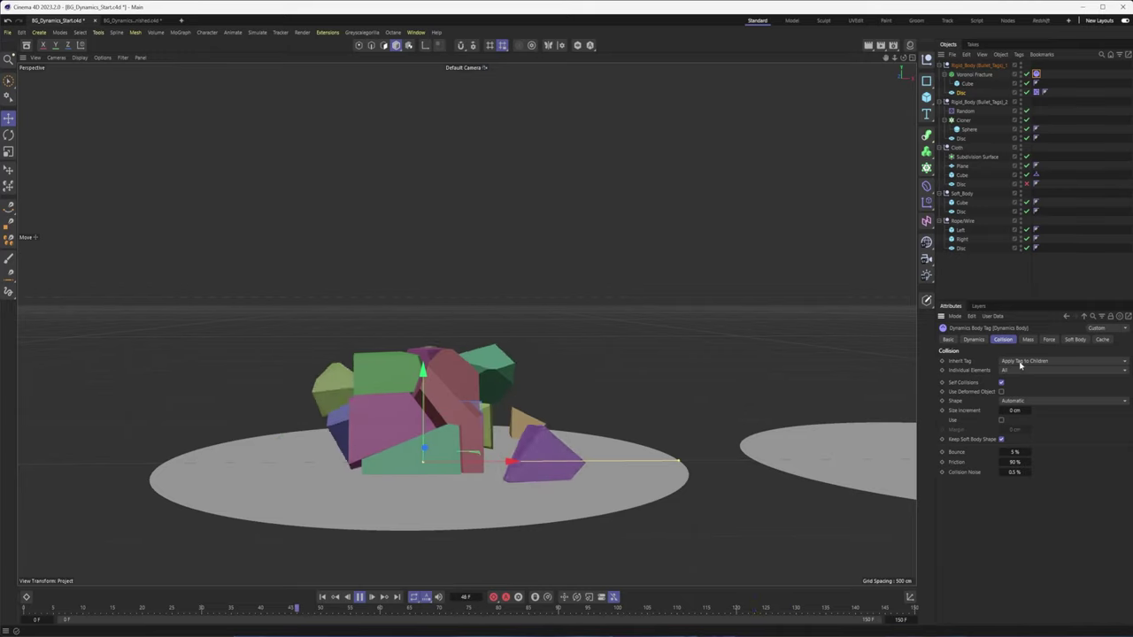
pyautogui.click(1029, 362)
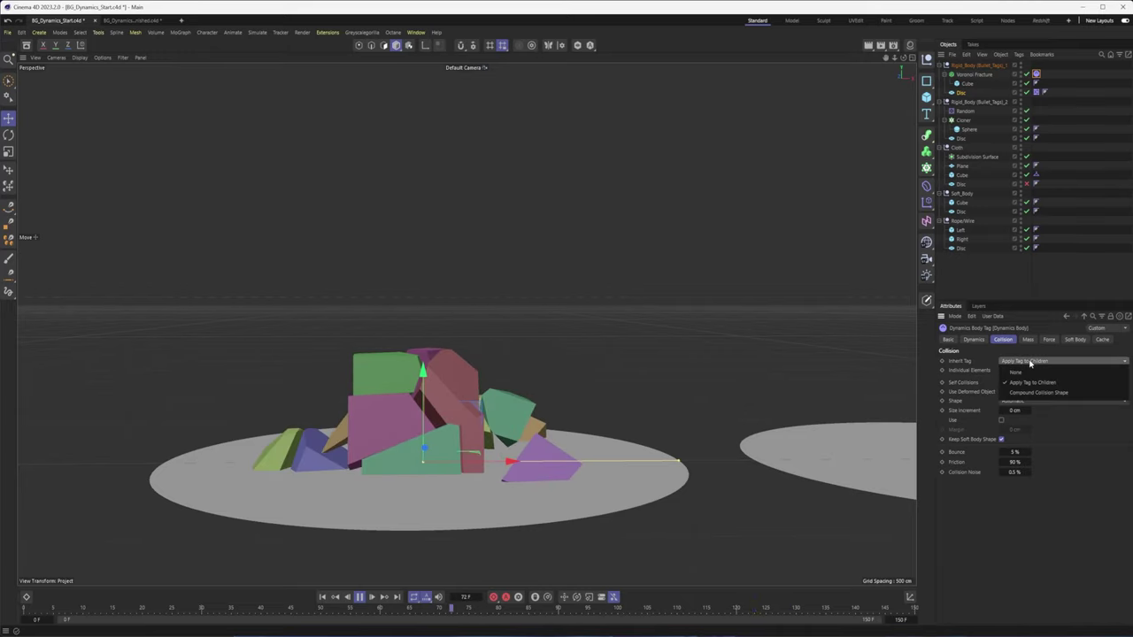
pyautogui.click(1032, 382)
pyautogui.click(1018, 370)
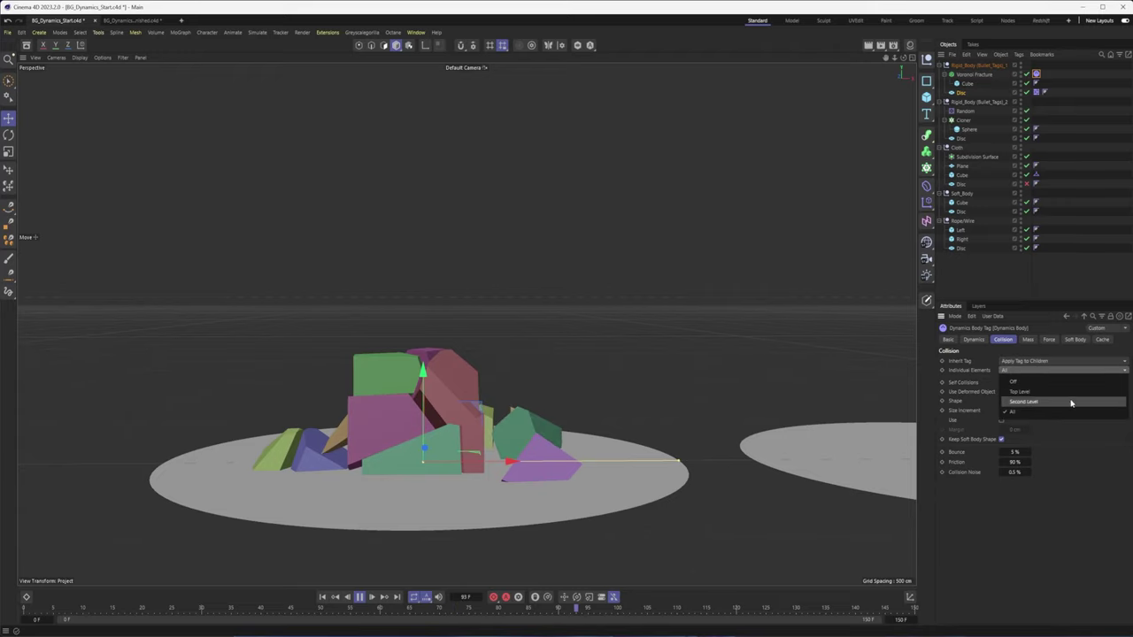
pyautogui.click(1089, 483)
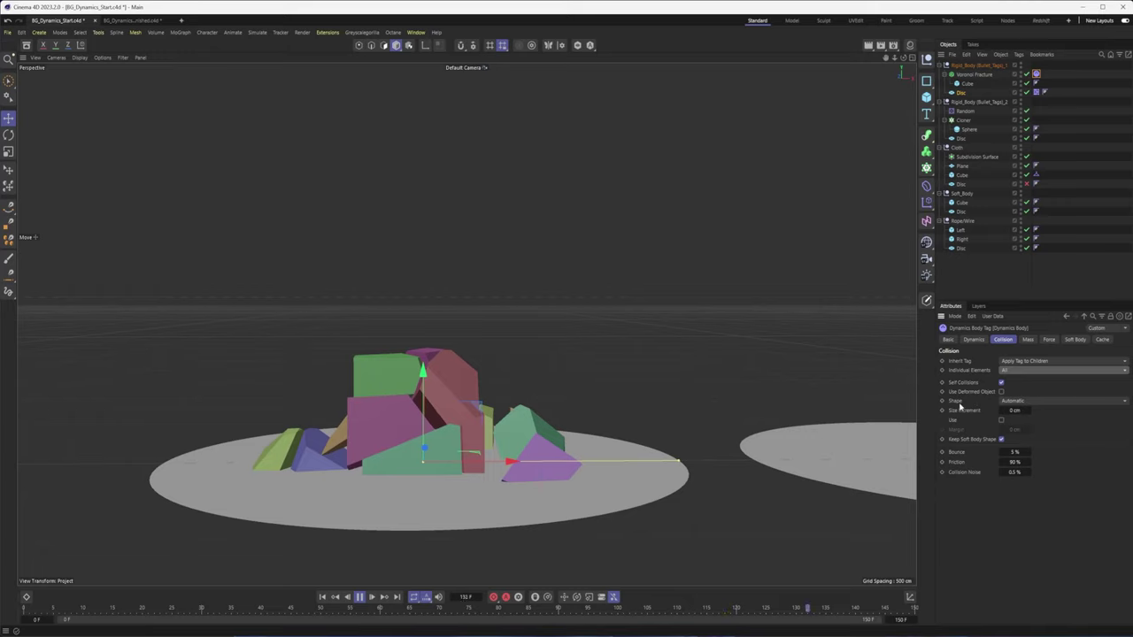
pyautogui.click(1025, 403)
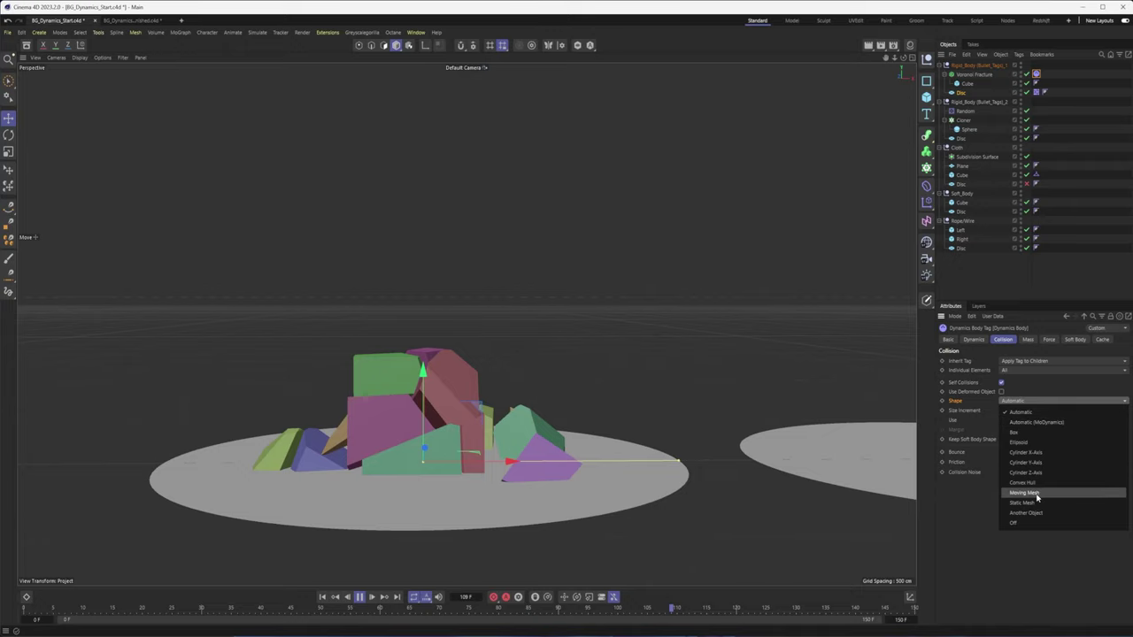
pyautogui.click(961, 489)
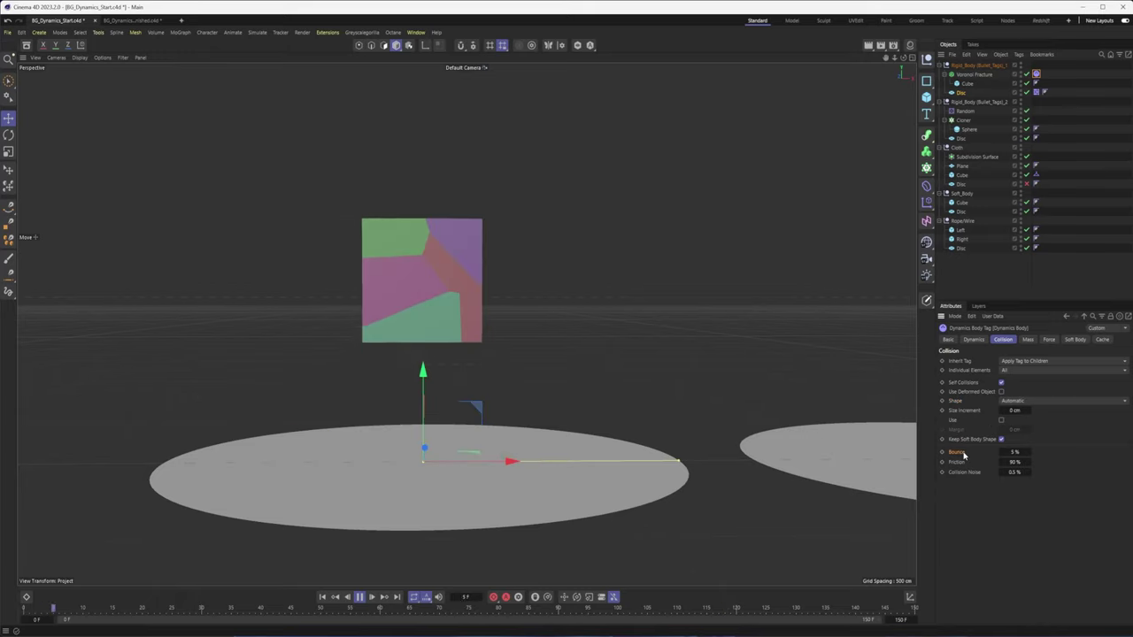
# Try a much higher Bounce and a Collision Noise of 2.2 % on the Rigid Body tag, and restore them to 5 % and 0.5 %.
pyautogui.click(1030, 453)
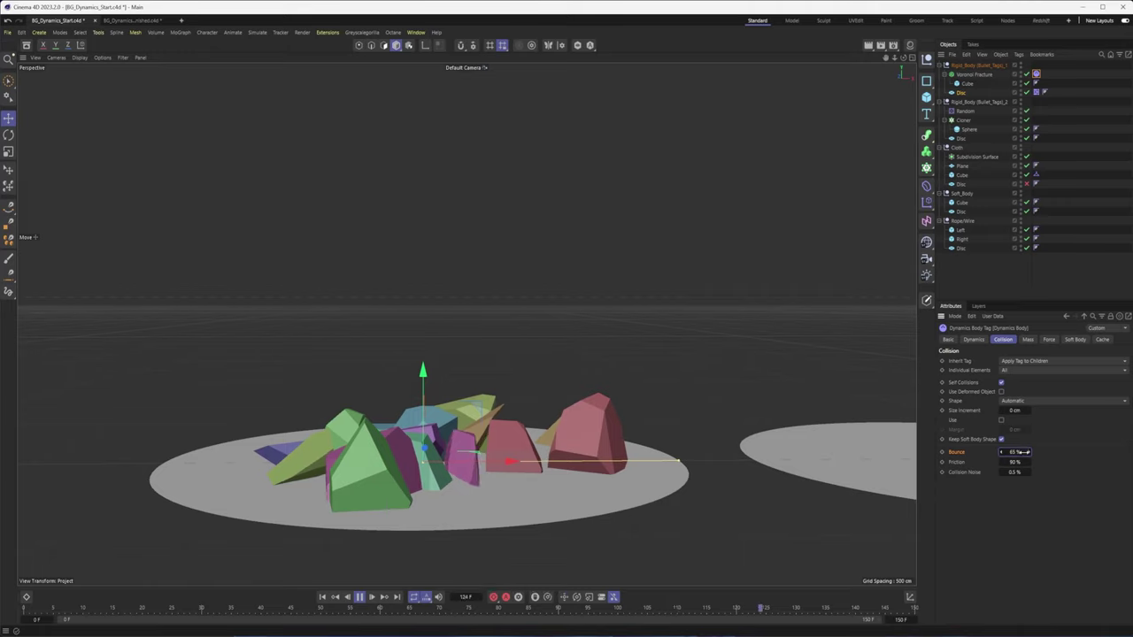
pyautogui.moveTo(1025, 452); pyautogui.dragTo(972, 452)
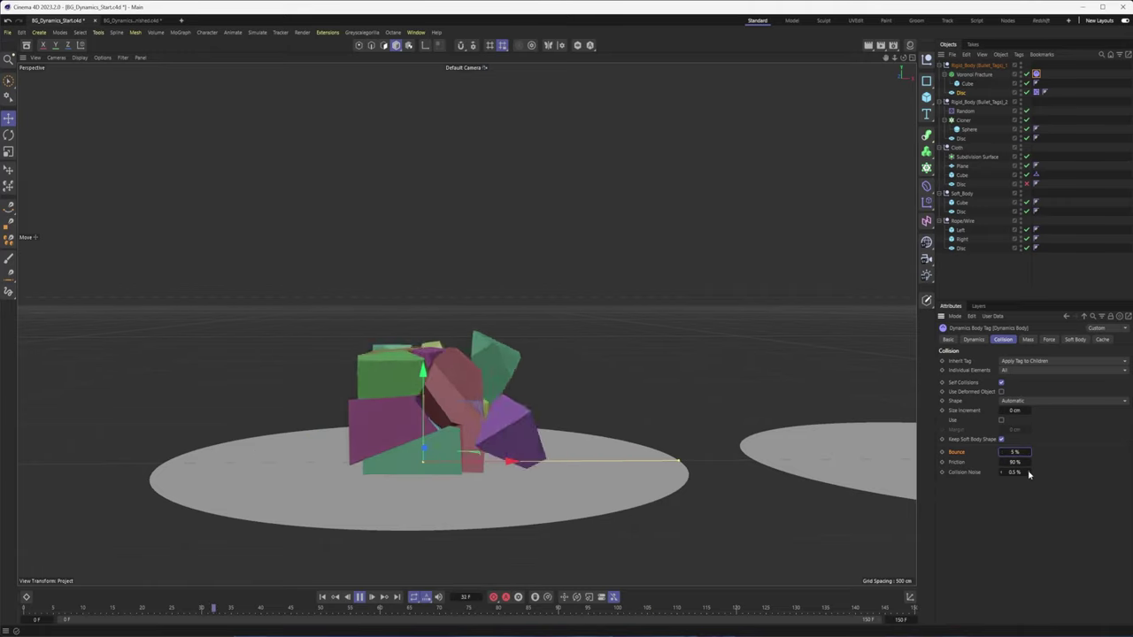
pyautogui.click(1028, 474)
pyautogui.moveTo(1028, 474); pyautogui.dragTo(1032, 473)
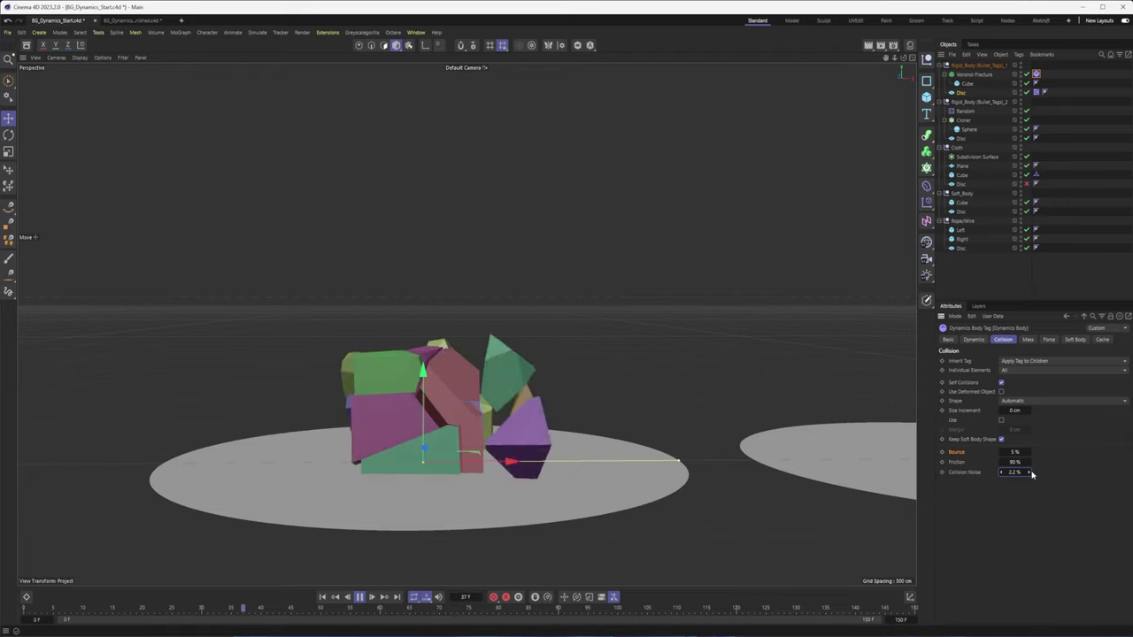
pyautogui.moveTo(1031, 474); pyautogui.dragTo(1030, 478)
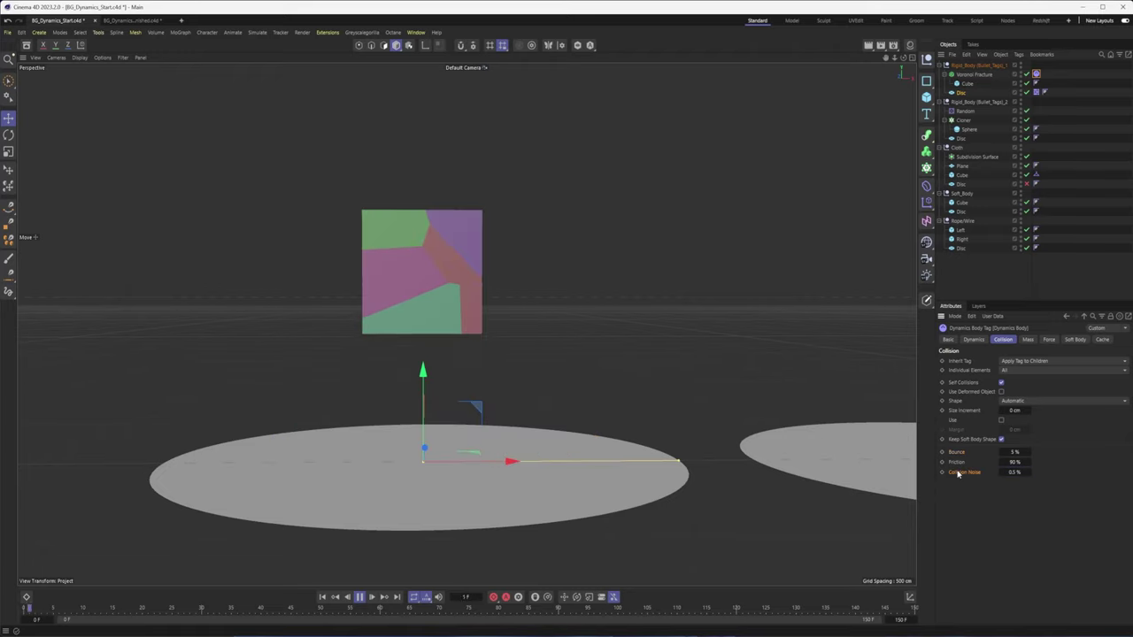
# Review the Rigid Body tag's mass density options and open its force settings.
pyautogui.click(1028, 340)
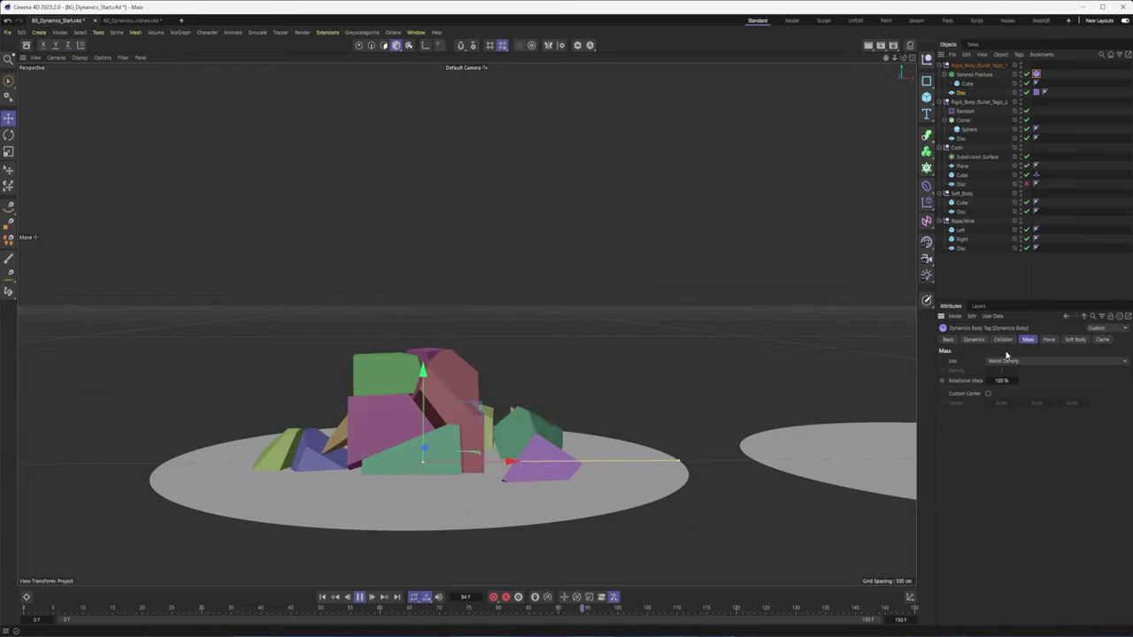
pyautogui.click(1005, 362)
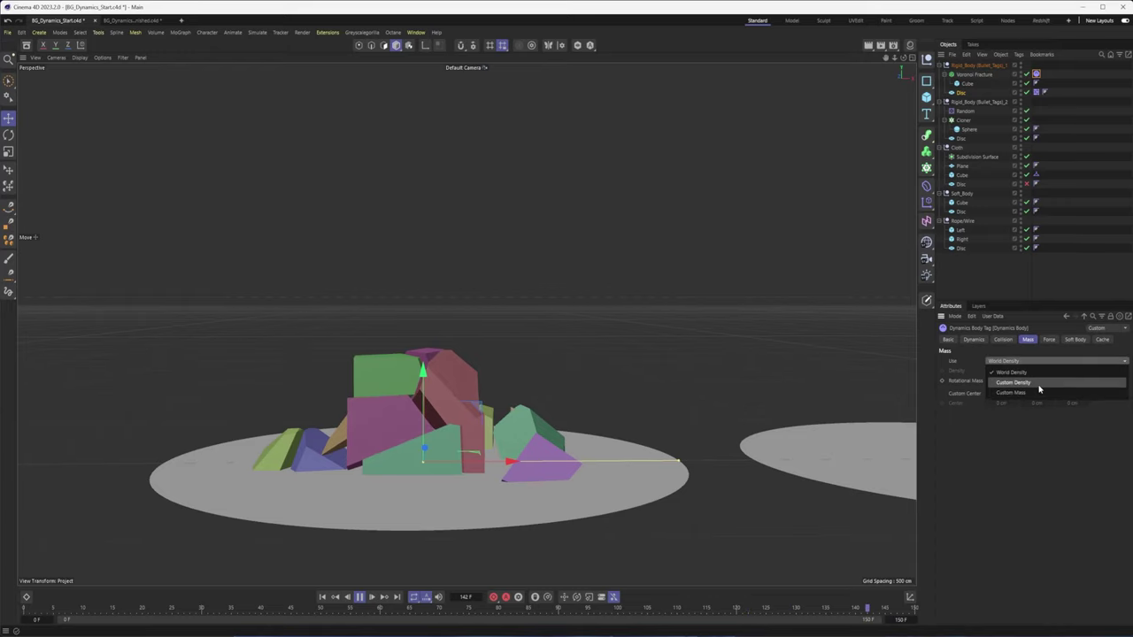
pyautogui.click(1027, 457)
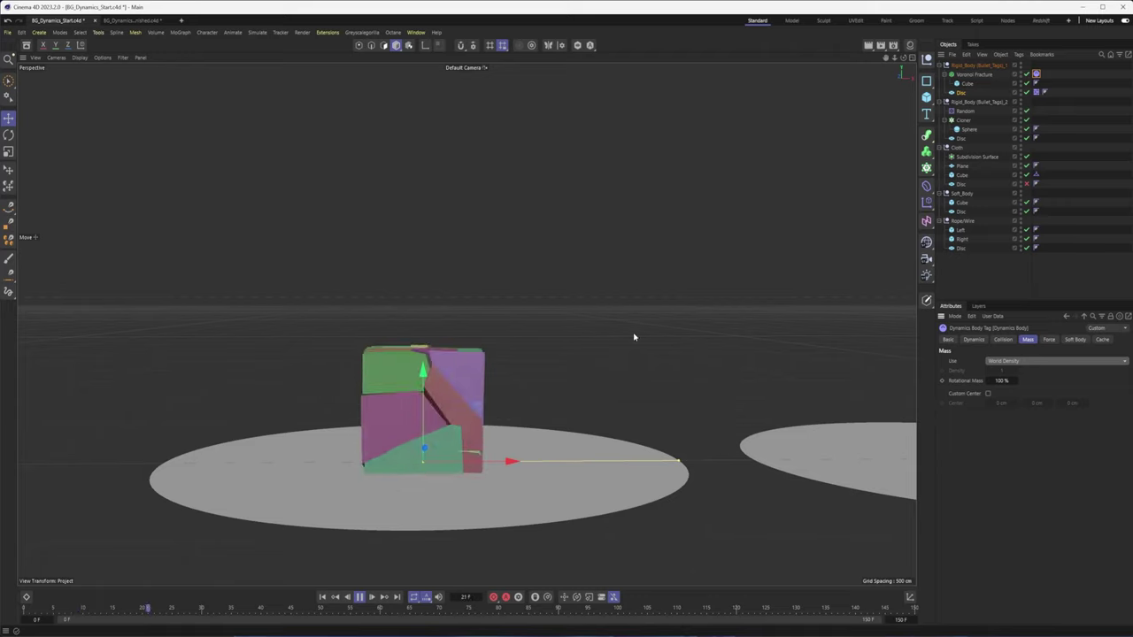
pyautogui.click(1048, 339)
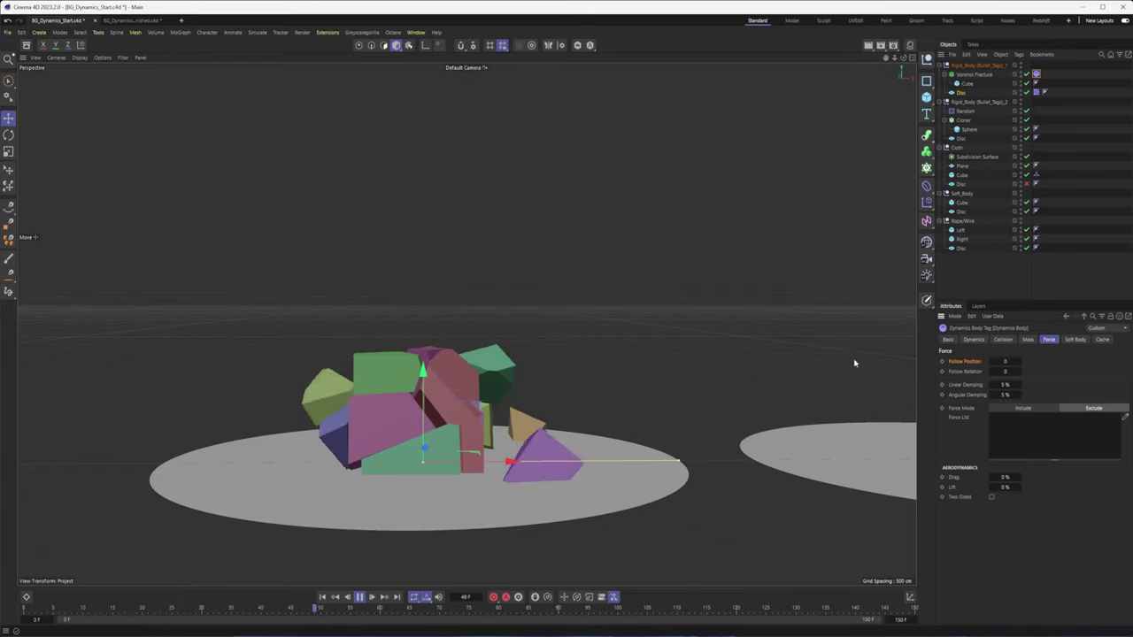
# Stop playback, return to the first frame, and bake all dynamics from the Rigid Body tag's cache settings.
pyautogui.click(1102, 340)
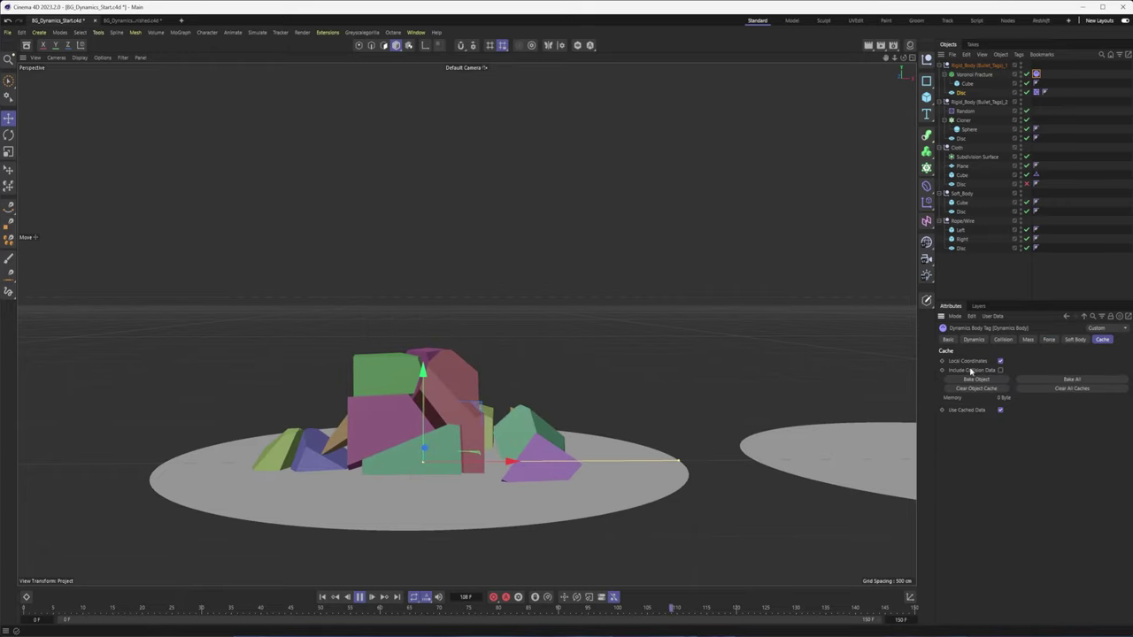
pyautogui.click(358, 597)
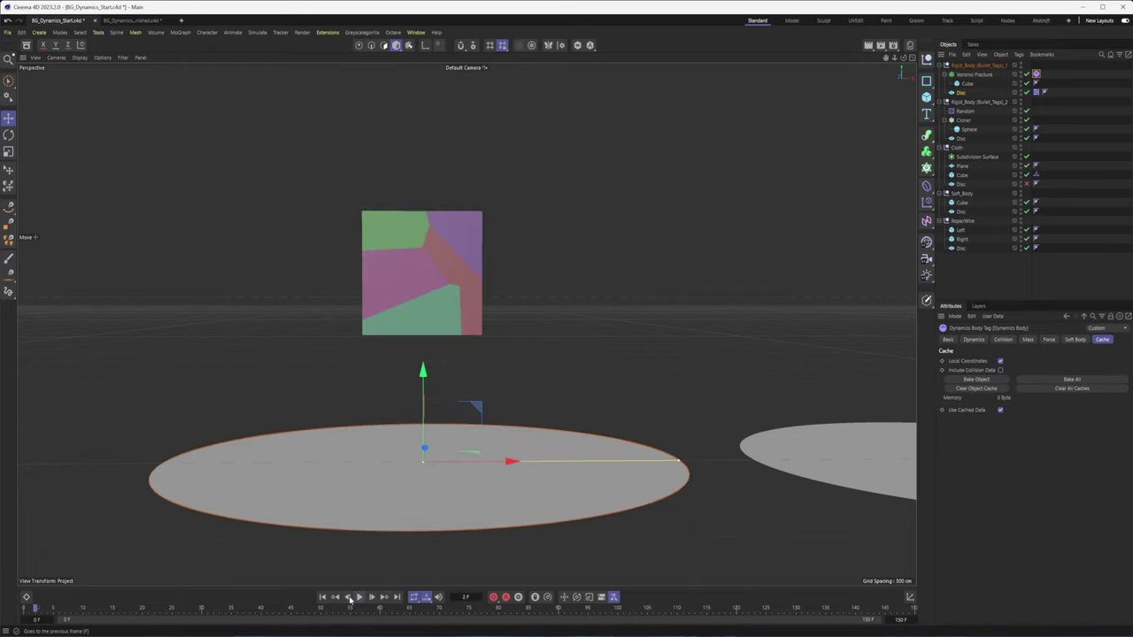
pyautogui.click(322, 598)
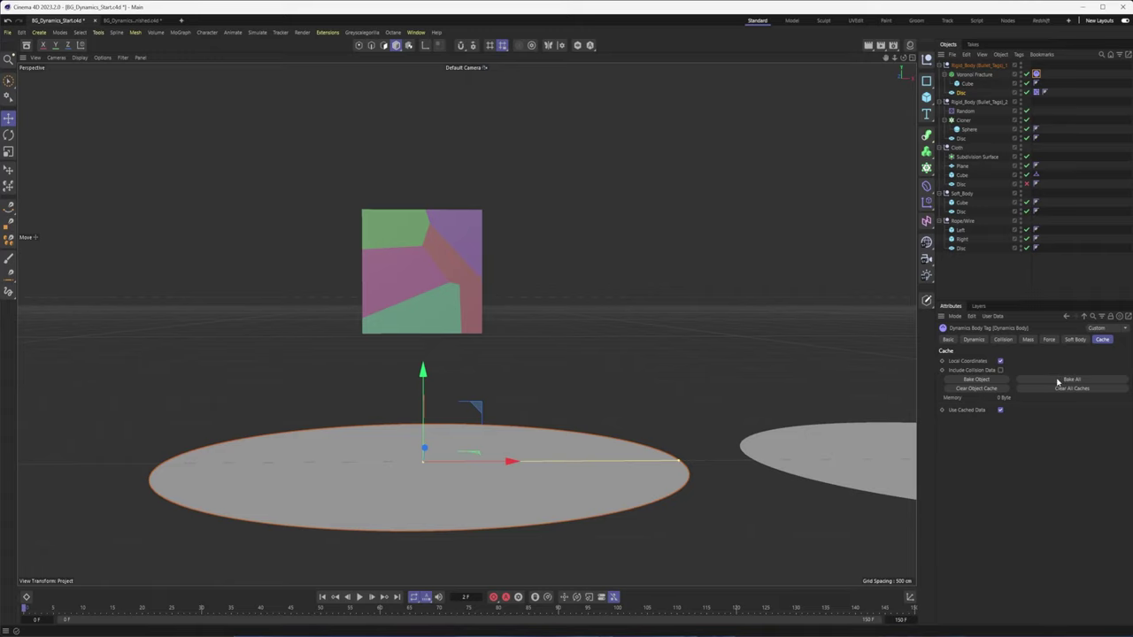
pyautogui.click(1058, 381)
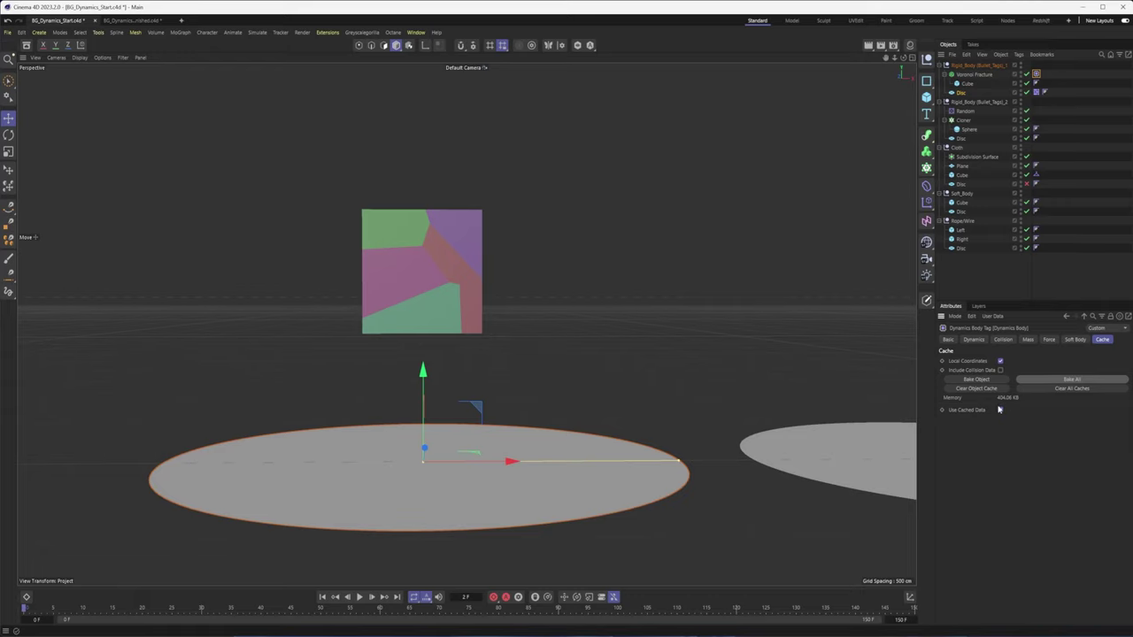
# Play back the baked simulation with Use Cached Data kept on, and clear all caches.
pyautogui.click(999, 410)
pyautogui.click(359, 597)
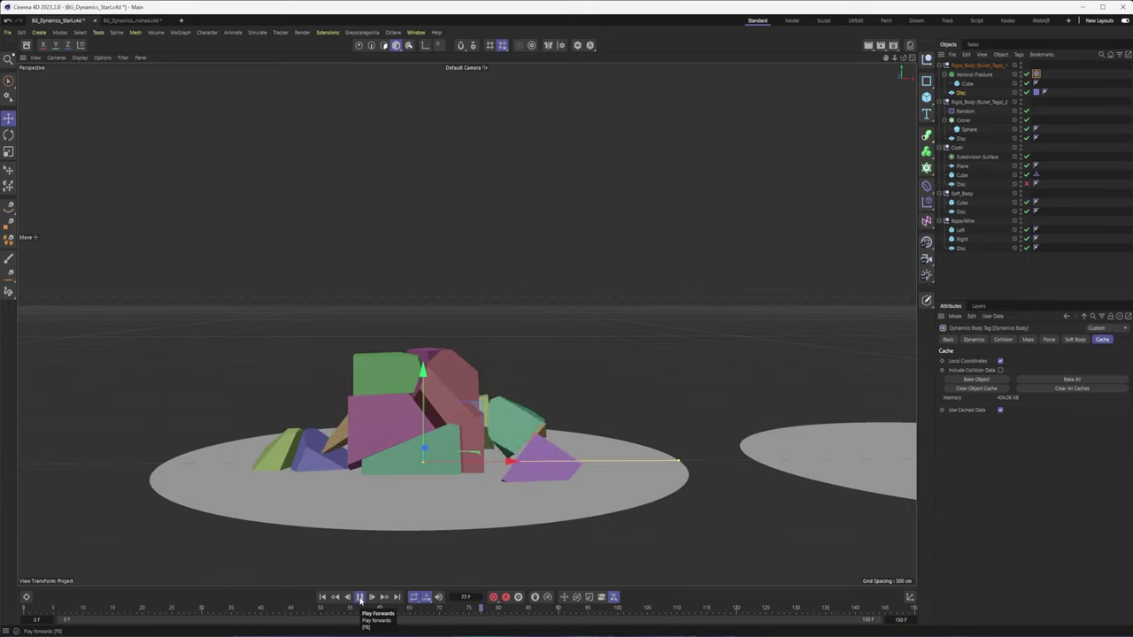
pyautogui.click(359, 597)
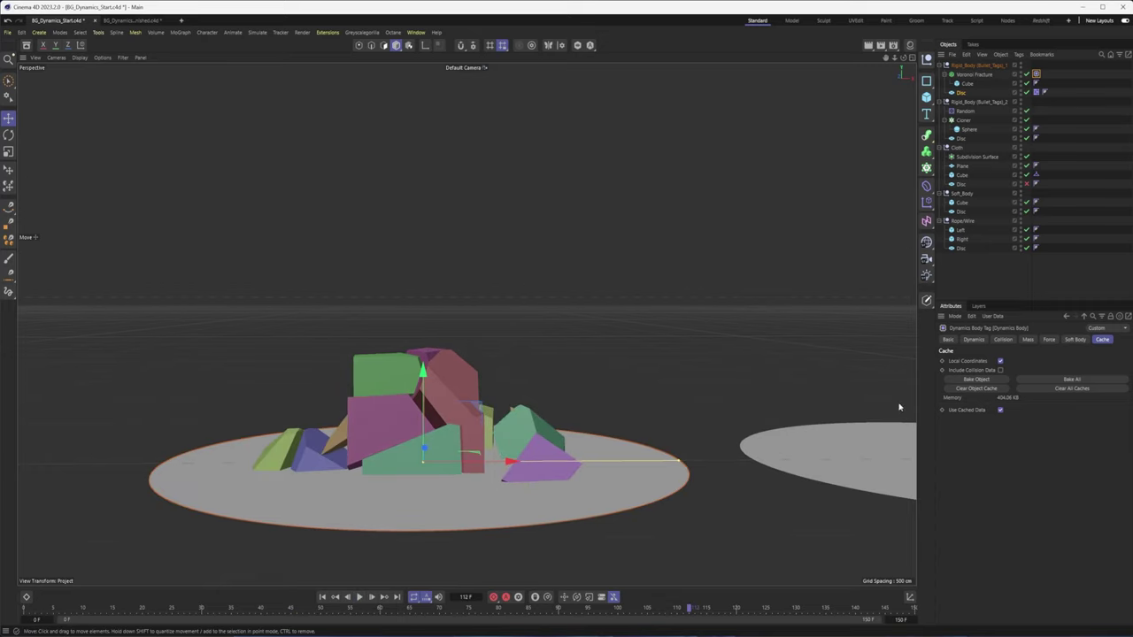
pyautogui.click(1058, 390)
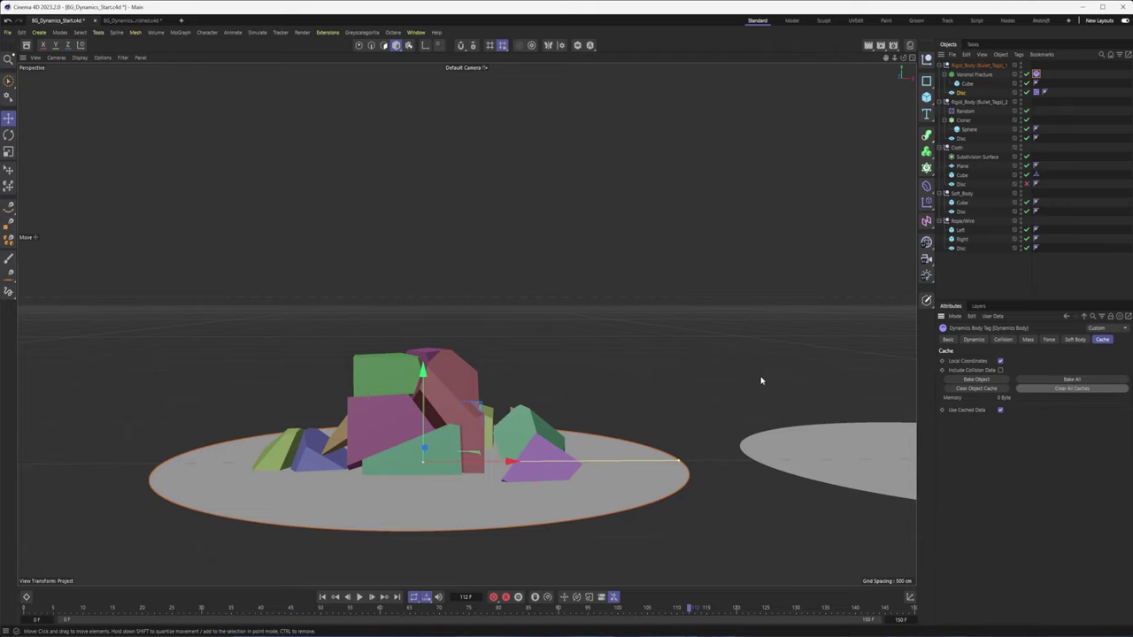
# Examine the Random effector of the second rigid body setup, disabling and re-enabling it and reviewing its Parameter settings.
pyautogui.keyDown('alt'); pyautogui.moveTo(760, 381); pyautogui.dragTo(383, 395, button='middle'); pyautogui.keyUp('alt')
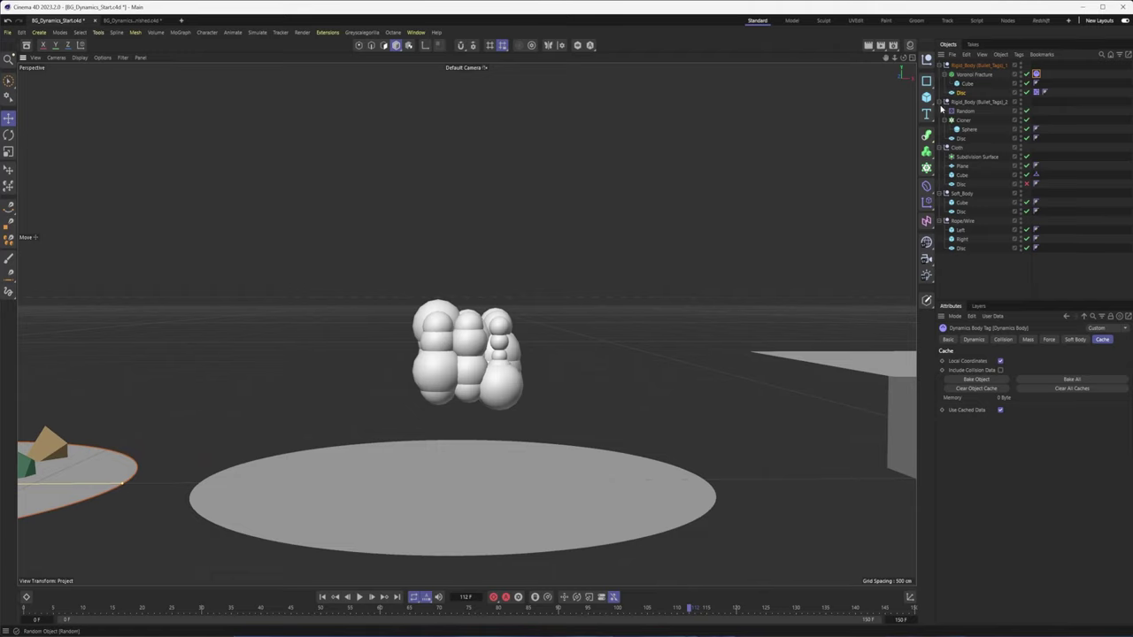
pyautogui.click(1026, 111)
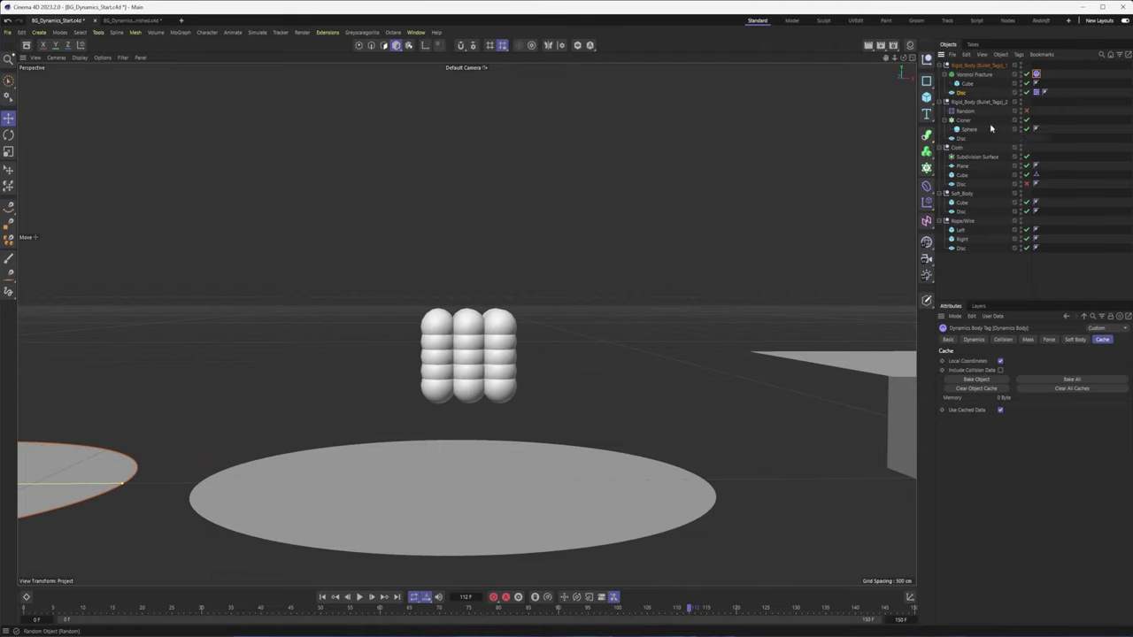
pyautogui.click(1026, 111)
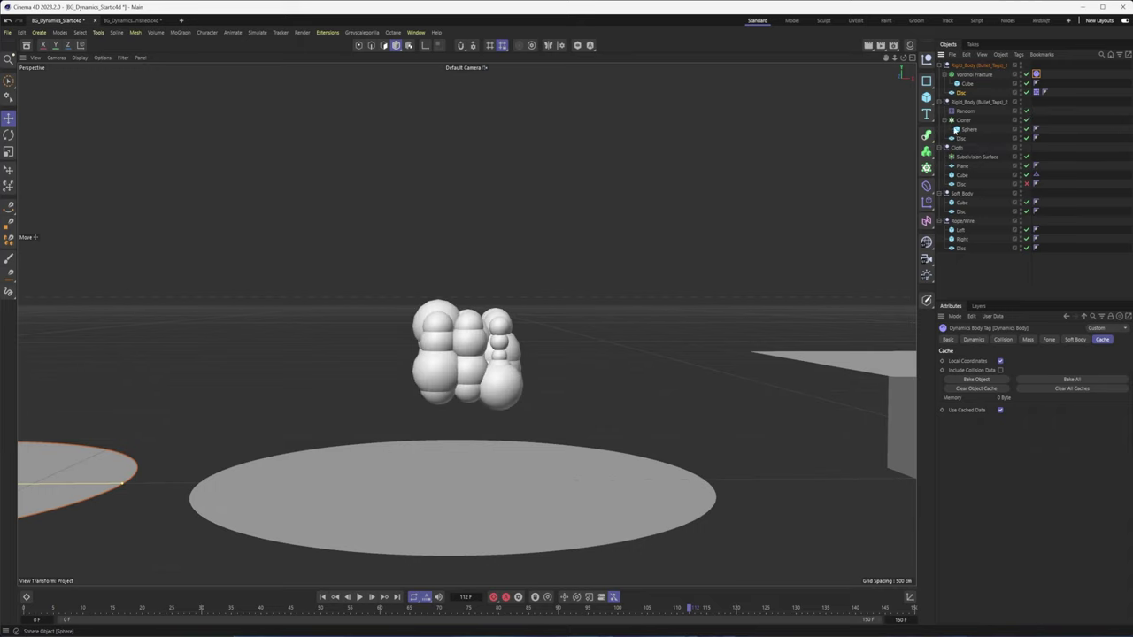
pyautogui.click(965, 112)
pyautogui.click(1037, 340)
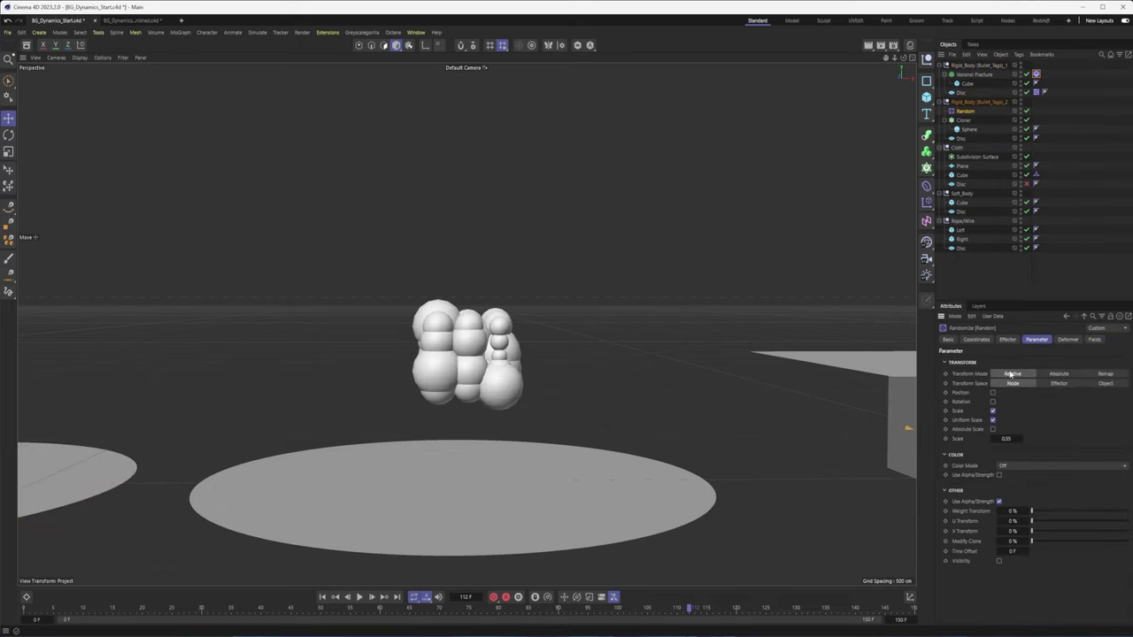
# Add a Bullet Rigid Body tag to the Cloner that holds the spheres.
pyautogui.click(963, 122)
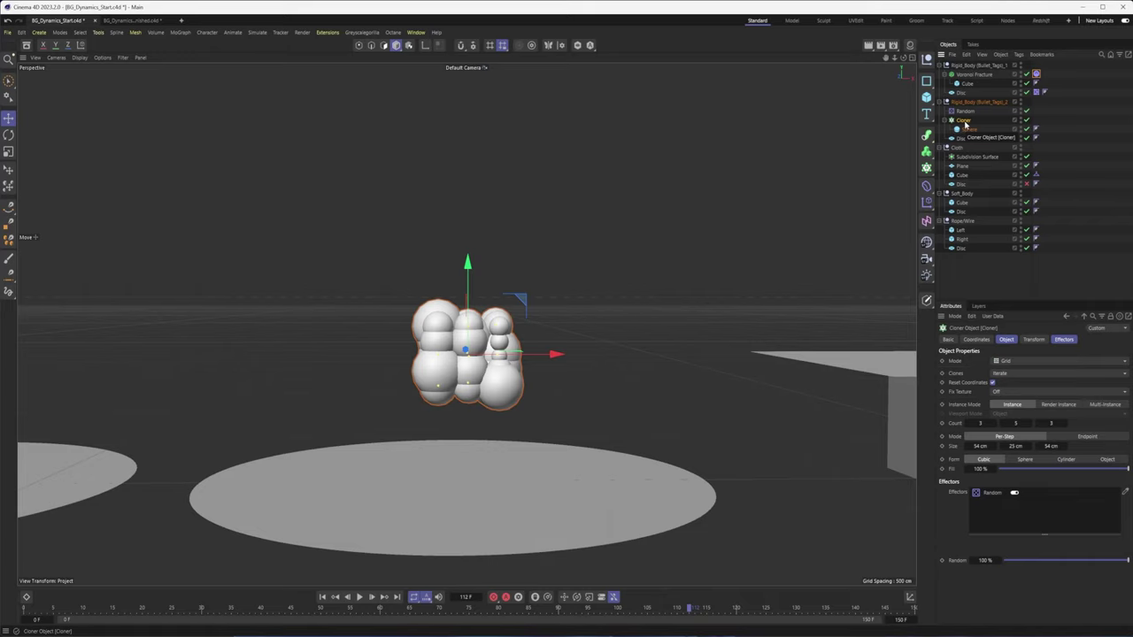
pyautogui.rightClick(964, 124)
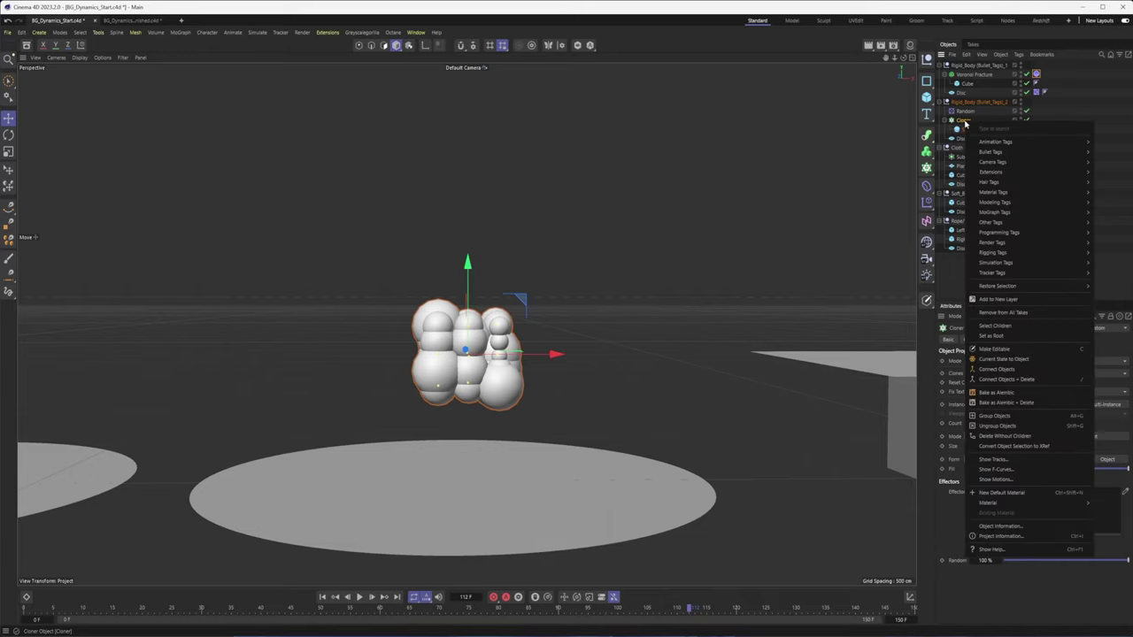
pyautogui.moveTo(991, 152)
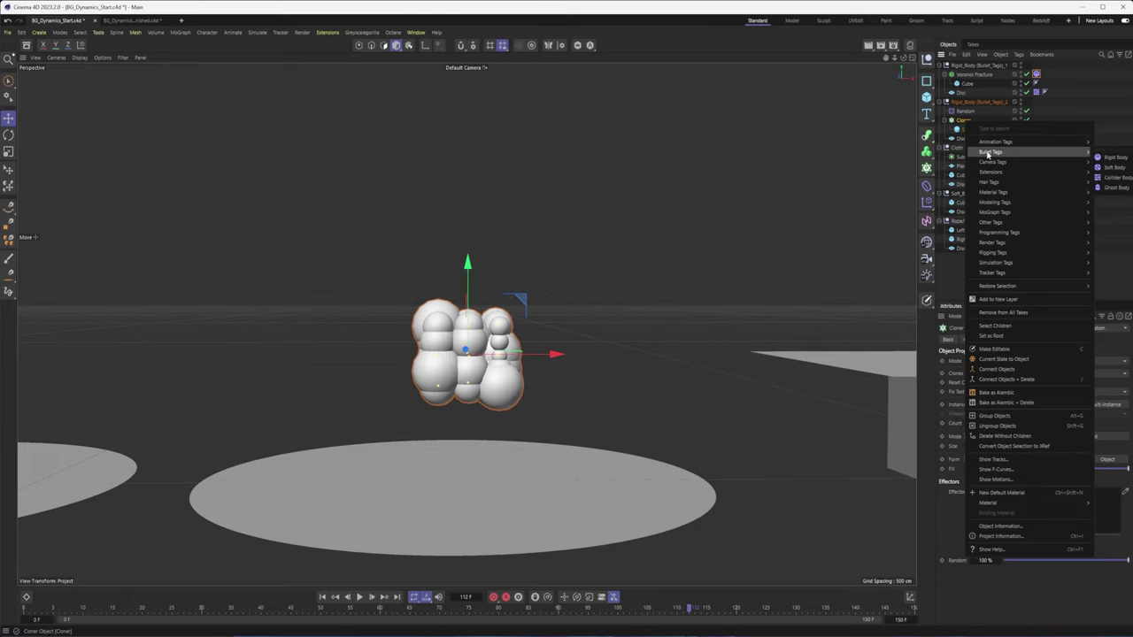
pyautogui.click(1106, 158)
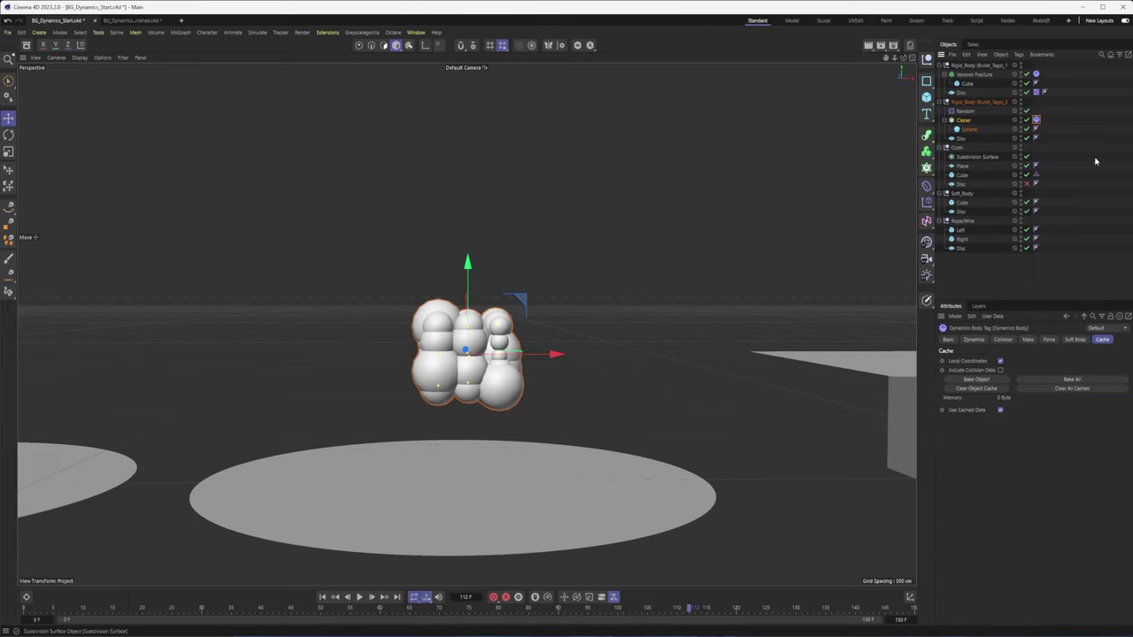
# Play the simulation several times from the first frame to check how the cloned spheres move, stopping after each run.
pyautogui.click(360, 598)
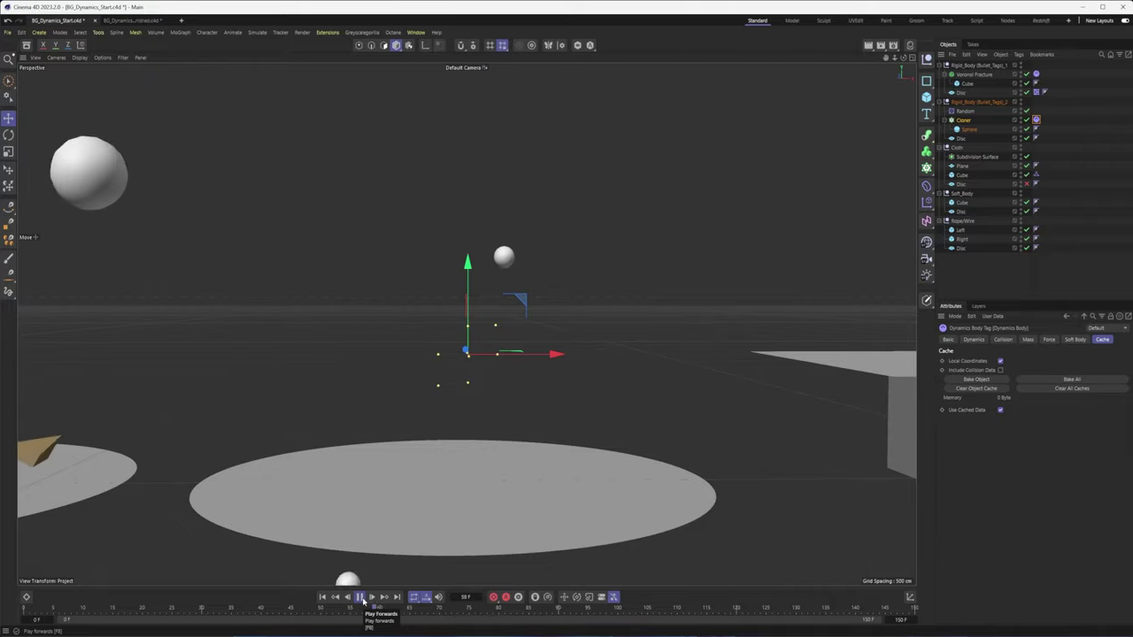
pyautogui.click(360, 598)
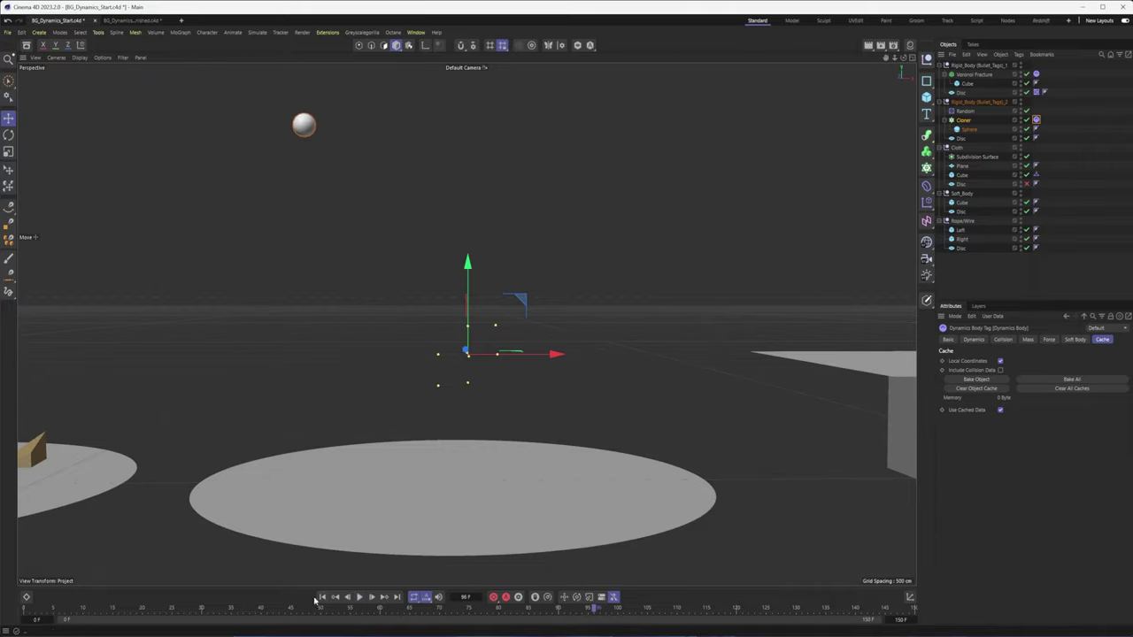
pyautogui.click(323, 598)
pyautogui.click(359, 598)
pyautogui.click(360, 598)
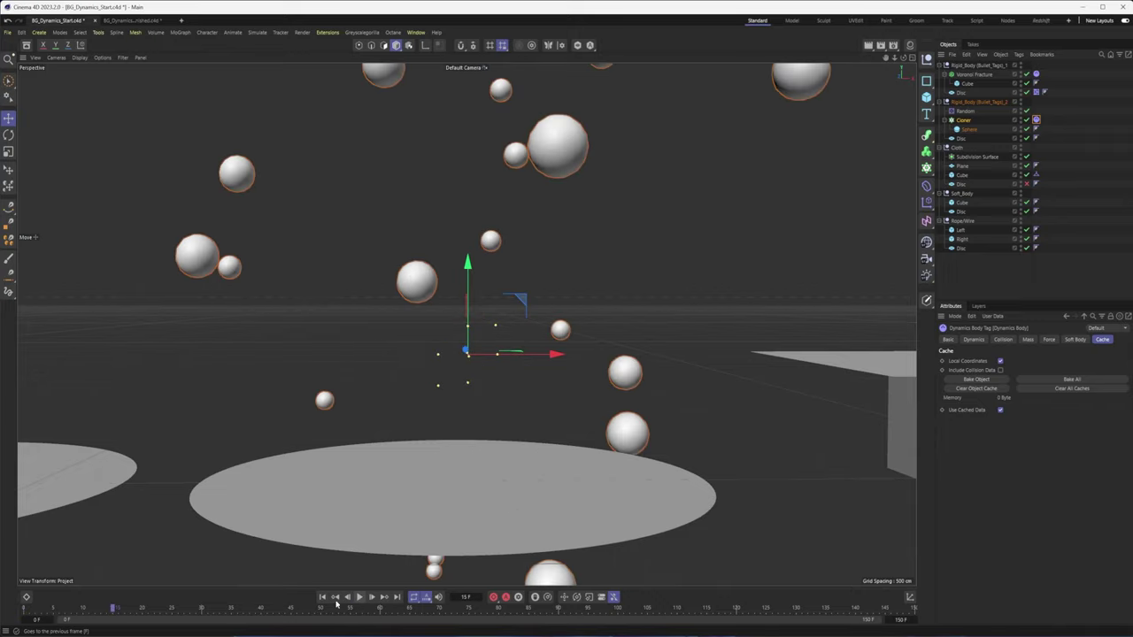
pyautogui.click(323, 598)
pyautogui.click(359, 598)
pyautogui.click(359, 598)
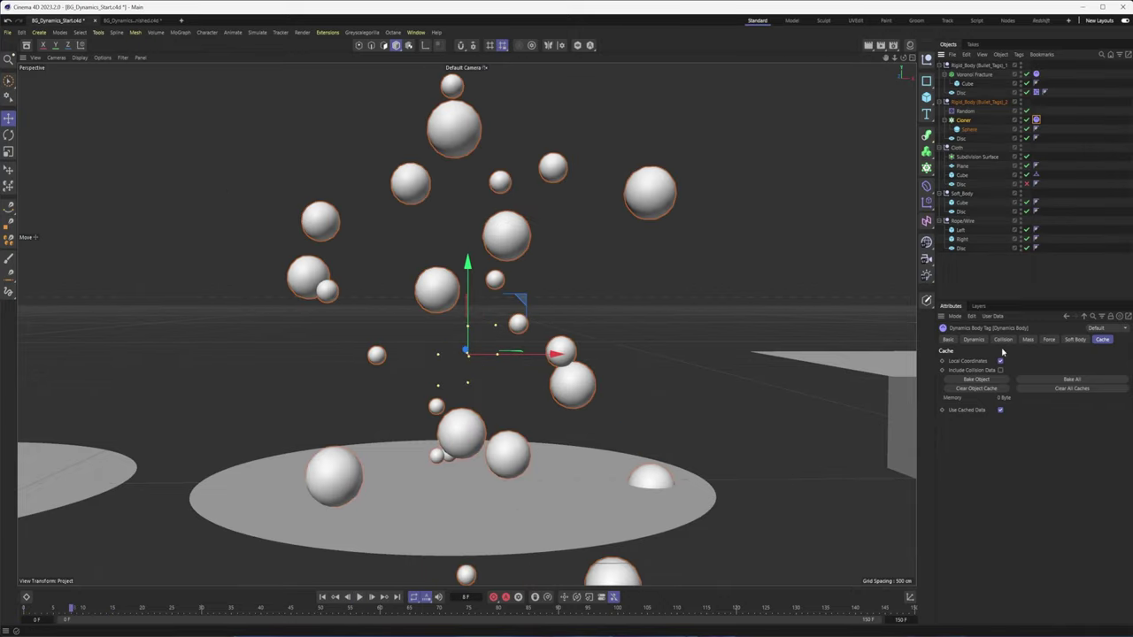
pyautogui.click(360, 598)
pyautogui.click(360, 598)
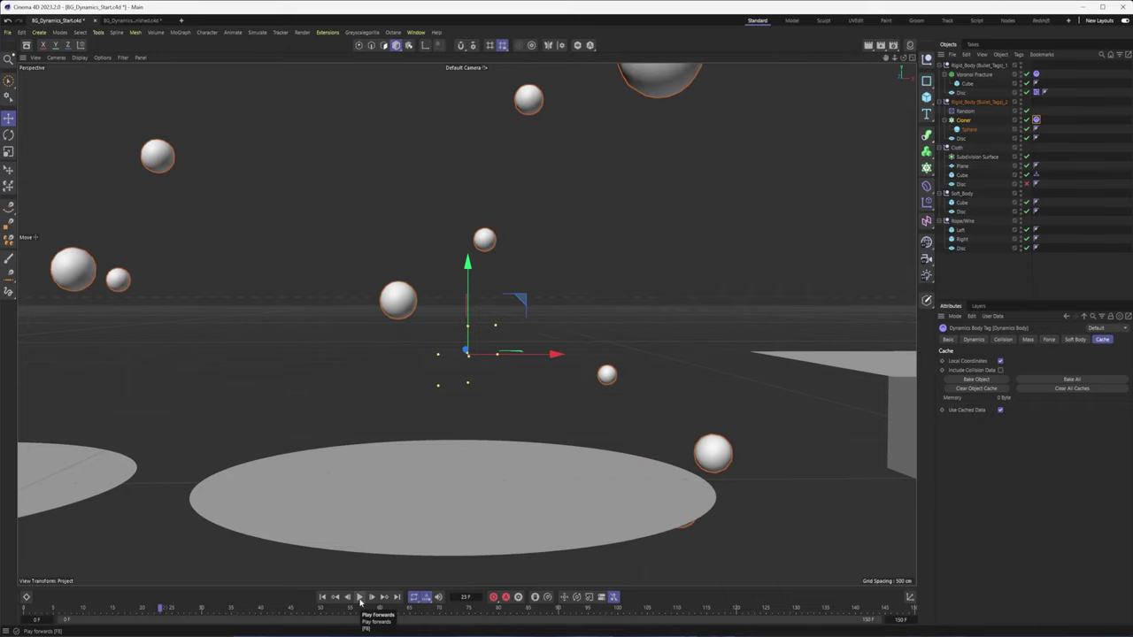
pyautogui.click(322, 598)
pyautogui.click(359, 597)
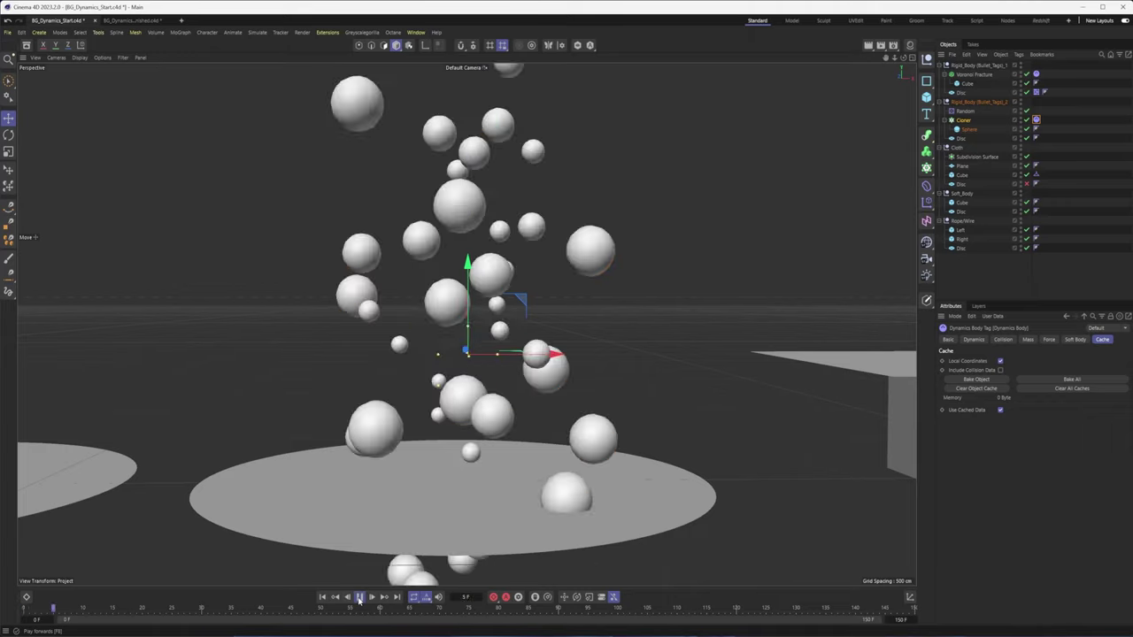
pyautogui.click(358, 597)
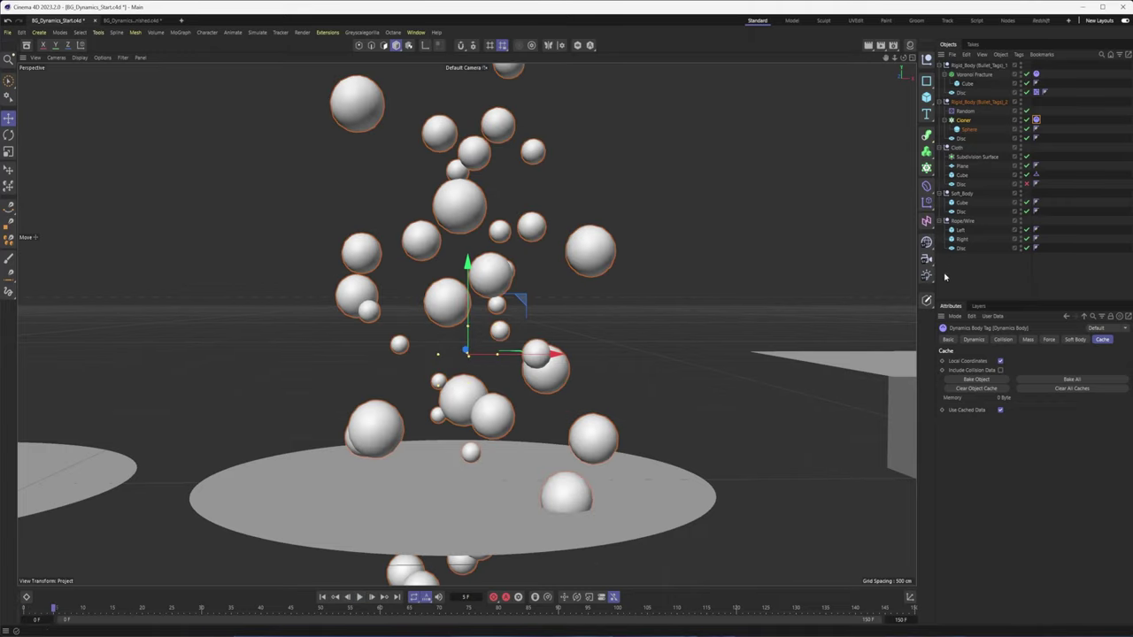
# Set Follow Position to 9 in the force settings of the Cloner's Rigid Body tag and play the simulation.
pyautogui.click(1034, 123)
pyautogui.click(1049, 339)
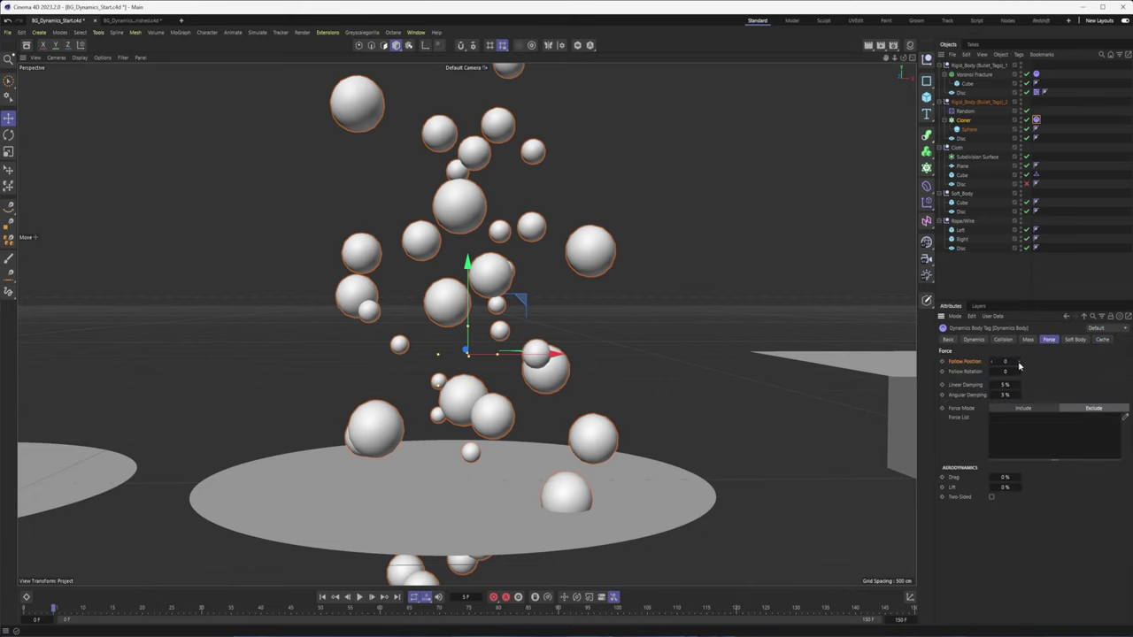
pyautogui.moveTo(1019, 363); pyautogui.dragTo(1023, 357)
pyautogui.moveTo(1023, 357); pyautogui.dragTo(1023, 354)
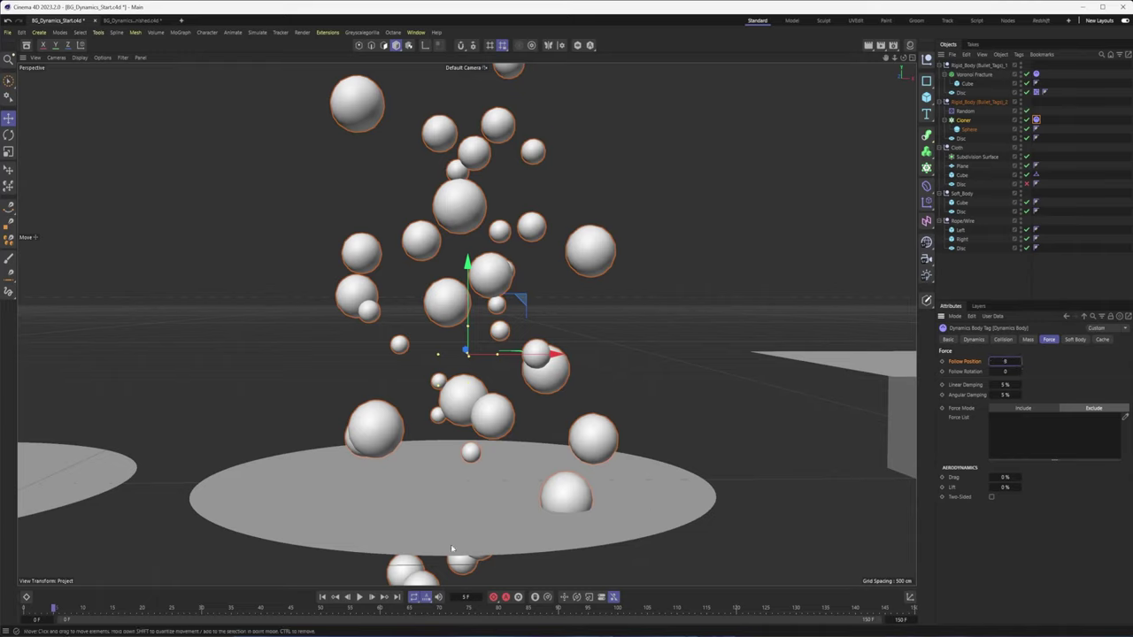
pyautogui.click(359, 596)
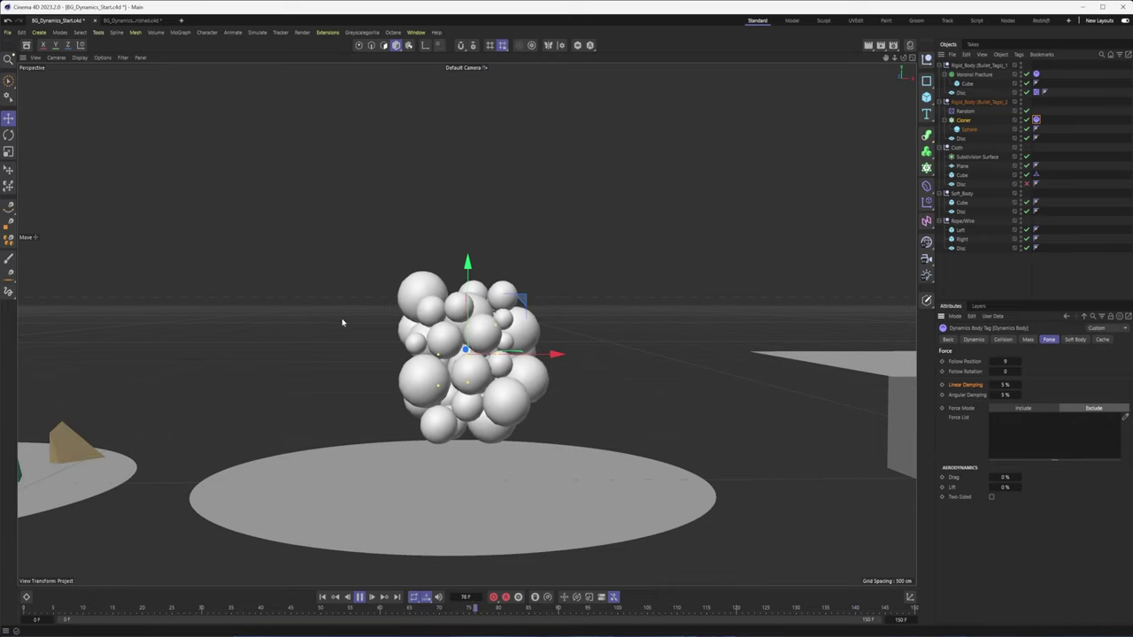
# Examine the fractured cube and the clustered spheres during playback, comparing how both rigid body setups behave.
pyautogui.keyDown('alt'); pyautogui.moveTo(126, 395); pyautogui.dragTo(558, 389, button='middle'); pyautogui.keyUp('alt')
pyautogui.keyDown('alt'); pyautogui.moveTo(377, 433); pyautogui.dragTo(486, 435, button='right'); pyautogui.keyUp('alt')
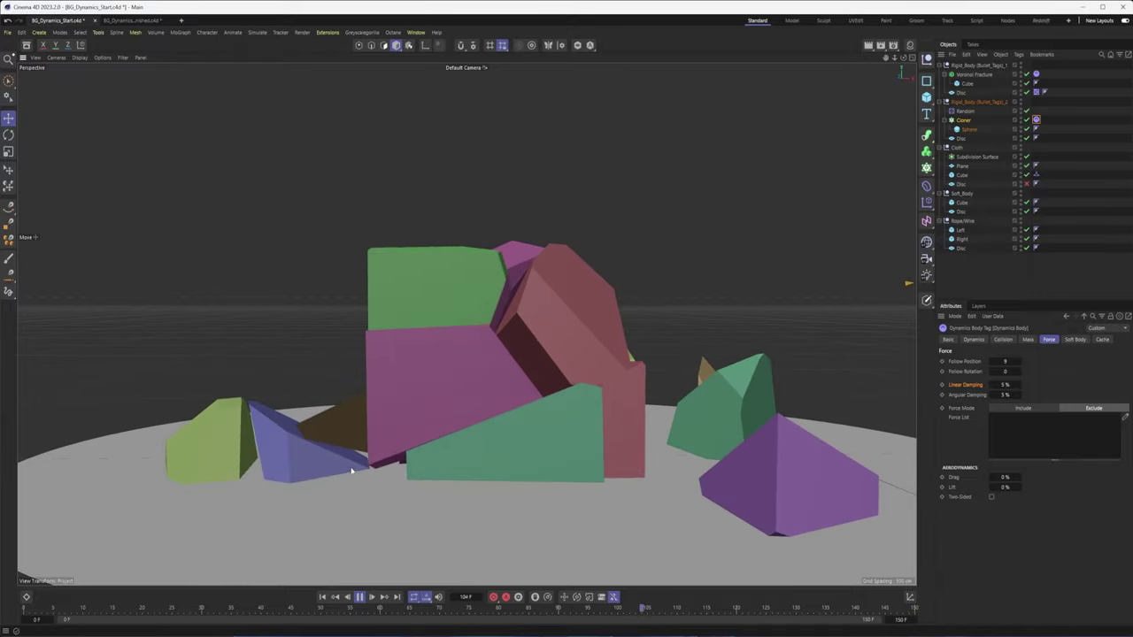
pyautogui.keyDown('alt'); pyautogui.moveTo(818, 482); pyautogui.dragTo(632, 488, button='middle'); pyautogui.keyUp('alt')
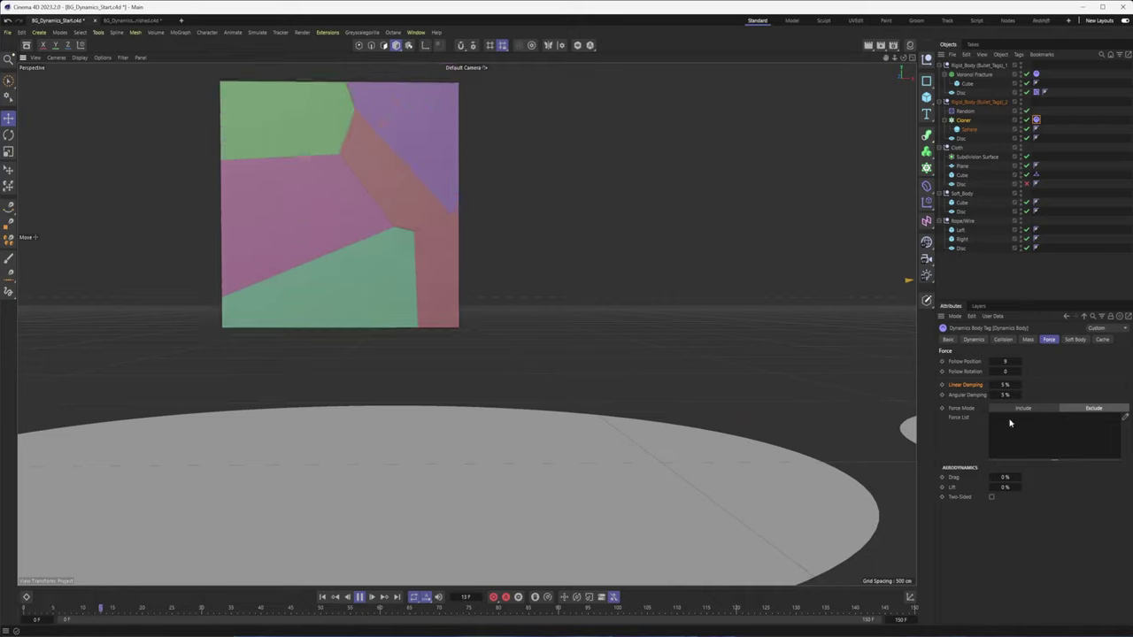
pyautogui.keyDown('alt'); pyautogui.moveTo(782, 445); pyautogui.dragTo(592, 416, button='middle'); pyautogui.keyUp('alt')
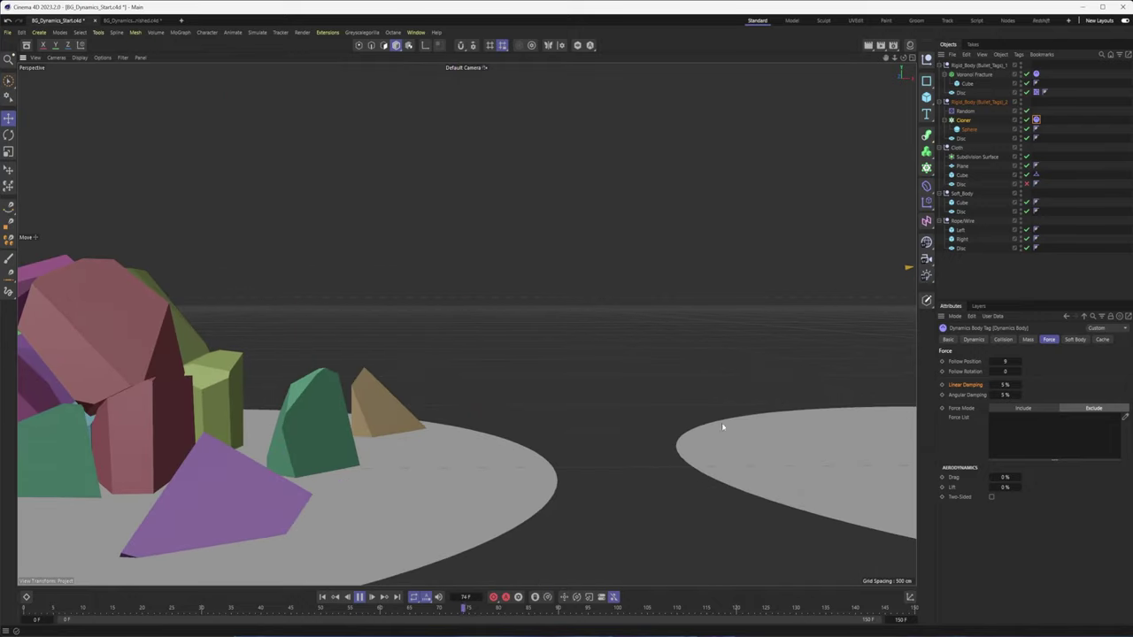
pyautogui.keyDown('alt'); pyautogui.moveTo(832, 416); pyautogui.dragTo(327, 458, button='middle'); pyautogui.keyUp('alt')
pyautogui.keyDown('alt'); pyautogui.moveTo(630, 435); pyautogui.dragTo(604, 397, button='middle'); pyautogui.keyUp('alt')
pyautogui.keyDown('alt'); pyautogui.moveTo(604, 397); pyautogui.dragTo(558, 413, button='right'); pyautogui.keyUp('alt')
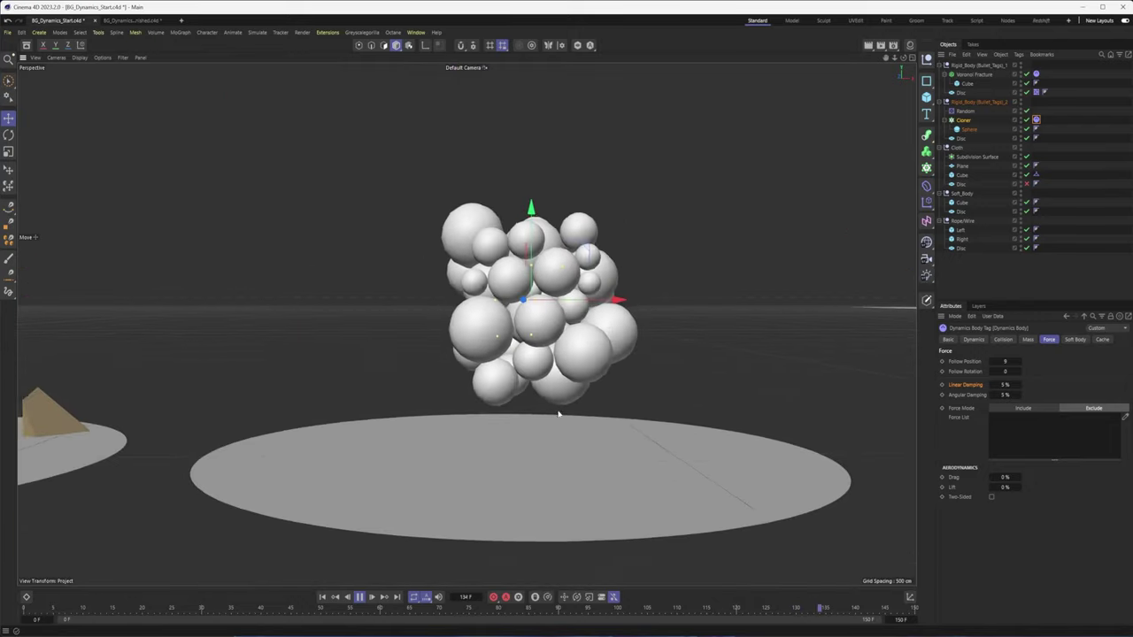
pyautogui.keyDown('alt'); pyautogui.moveTo(656, 404); pyautogui.dragTo(627, 417, button='middle'); pyautogui.keyUp('alt')
pyautogui.keyDown('alt'); pyautogui.moveTo(762, 408); pyautogui.dragTo(592, 420, button='middle'); pyautogui.keyUp('alt')
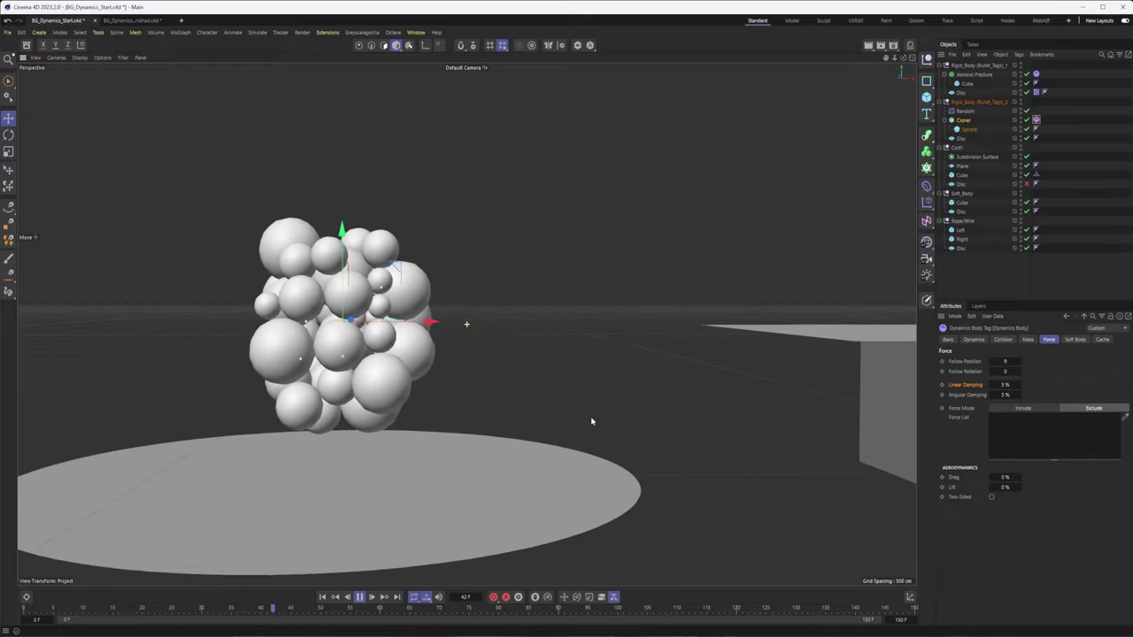
pyautogui.keyDown('alt'); pyautogui.moveTo(592, 421); pyautogui.dragTo(550, 426, button='right'); pyautogui.keyUp('alt')
pyautogui.keyDown('alt'); pyautogui.moveTo(550, 426); pyautogui.dragTo(665, 430, button='middle'); pyautogui.keyUp('alt')
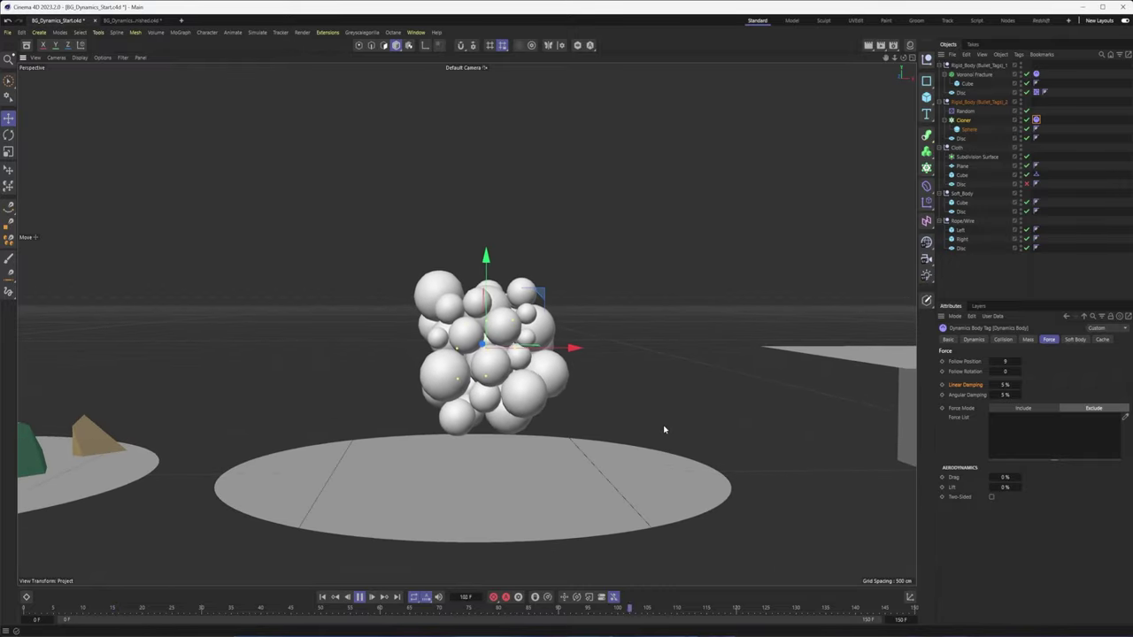
pyautogui.keyDown('alt'); pyautogui.moveTo(677, 416); pyautogui.dragTo(668, 419); pyautogui.keyUp('alt')
pyautogui.keyDown('alt'); pyautogui.moveTo(632, 428); pyautogui.dragTo(660, 432, button='middle'); pyautogui.keyUp('alt')
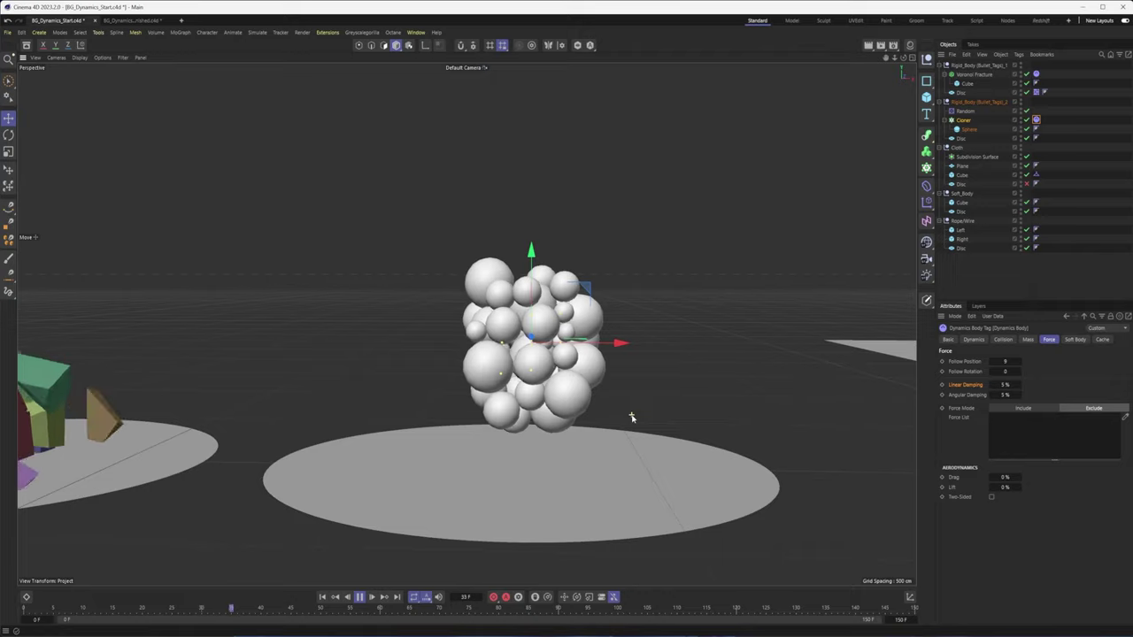
# Select the Plane in the Cloth setup and review its width and height segments.
pyautogui.keyDown('alt'); pyautogui.moveTo(631, 415); pyautogui.dragTo(606, 419); pyautogui.keyUp('alt')
pyautogui.keyDown('alt'); pyautogui.moveTo(773, 402); pyautogui.dragTo(554, 410, button='middle'); pyautogui.keyUp('alt')
pyautogui.keyDown('alt'); pyautogui.moveTo(554, 409); pyautogui.dragTo(581, 363); pyautogui.keyUp('alt')
pyautogui.click(581, 364)
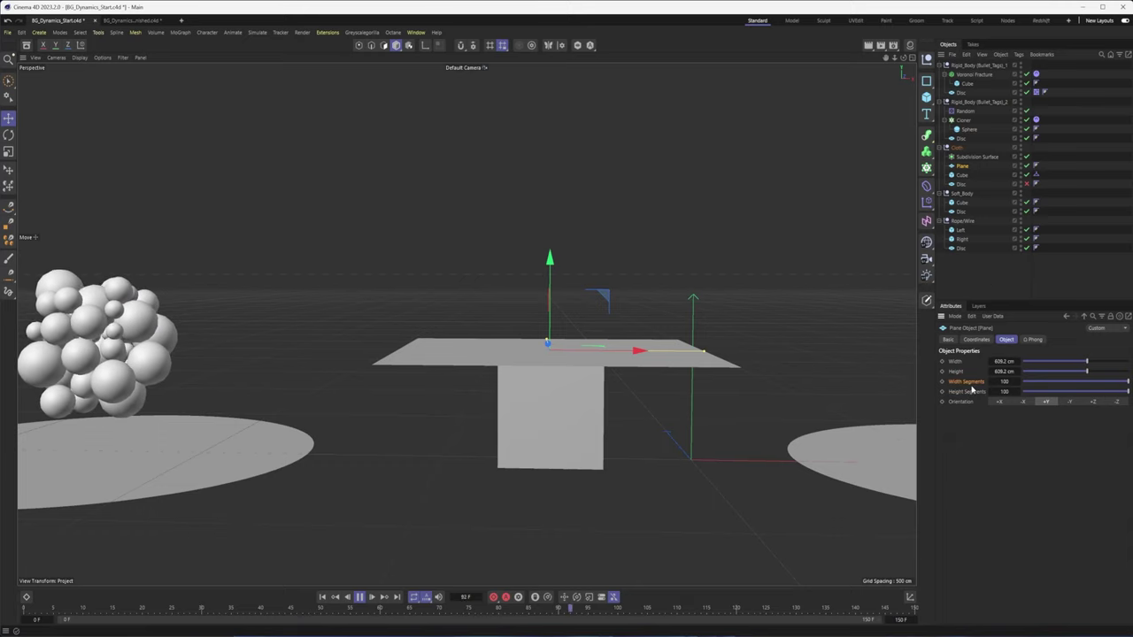
# Switch the viewport display to Gouraud Shading (Lines) and inspect the plane's subdivision above the cube.
pyautogui.click(79, 57)
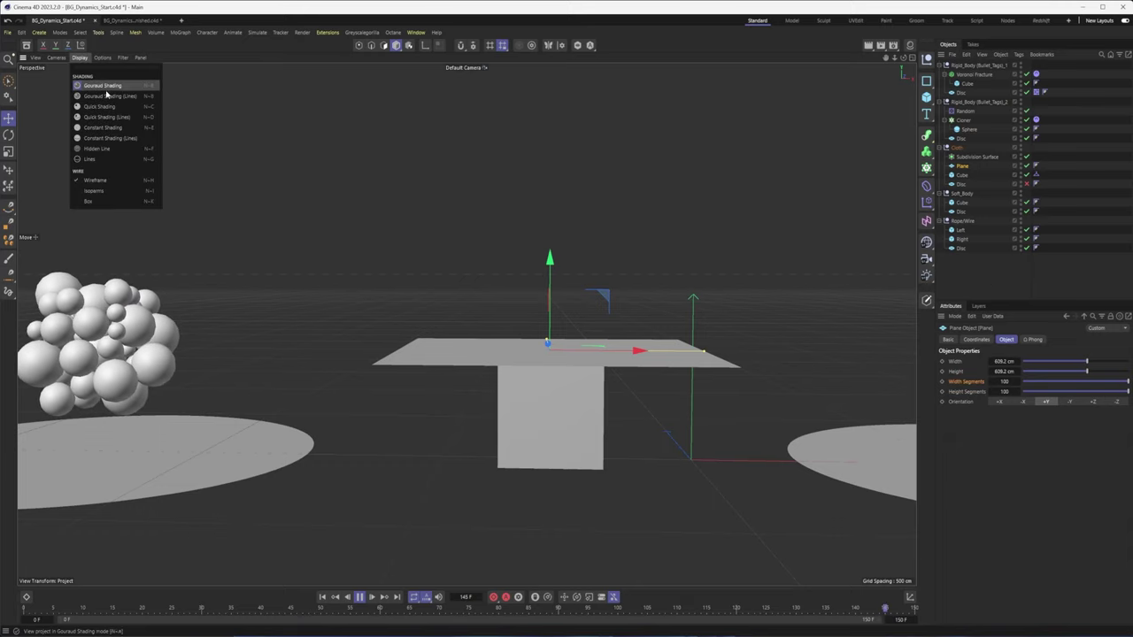
pyautogui.click(115, 88)
pyautogui.moveTo(357, 189)
pyautogui.keyDown('alt'); pyautogui.mouseDown()
pyautogui.moveTo(468, 321)
pyautogui.moveTo(448, 275)
pyautogui.mouseUp(); pyautogui.keyUp('alt')
pyautogui.keyDown('alt'); pyautogui.moveTo(447, 274); pyautogui.dragTo(553, 268, button='right'); pyautogui.keyUp('alt')
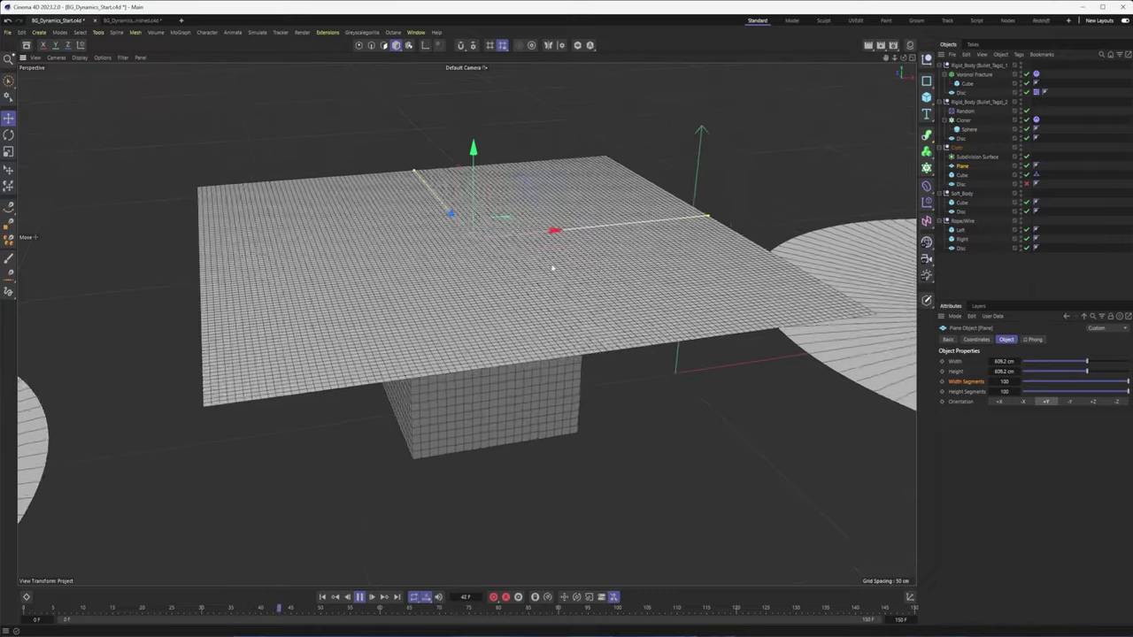
# Switch the viewport display from shaded with lines back to plain Gouraud Shading.
pyautogui.keyDown('alt'); pyautogui.moveTo(553, 268); pyautogui.dragTo(582, 328, button='middle'); pyautogui.keyUp('alt')
pyautogui.keyDown('alt'); pyautogui.moveTo(581, 328); pyautogui.dragTo(564, 319); pyautogui.keyUp('alt')
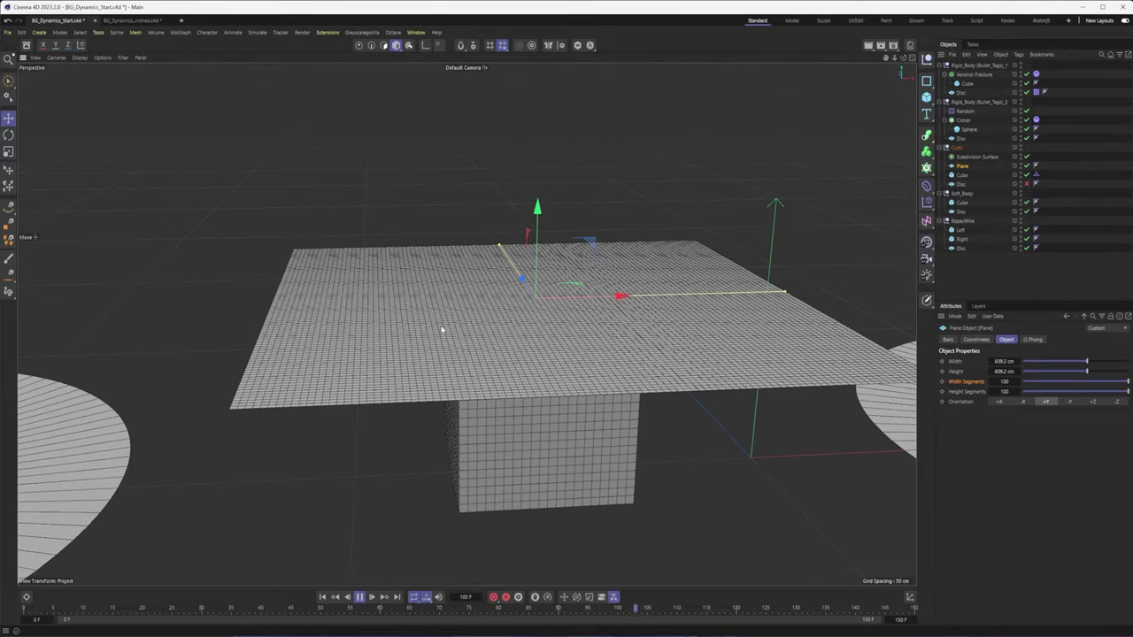
pyautogui.keyDown('alt'); pyautogui.moveTo(441, 329); pyautogui.dragTo(444, 321); pyautogui.keyUp('alt')
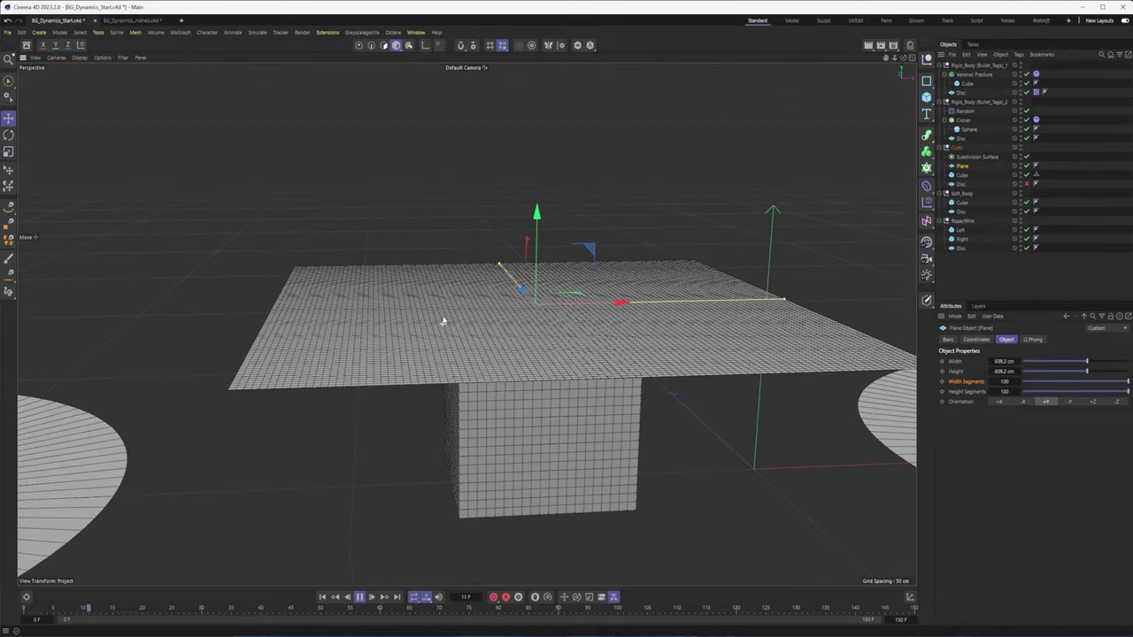
pyautogui.click(81, 58)
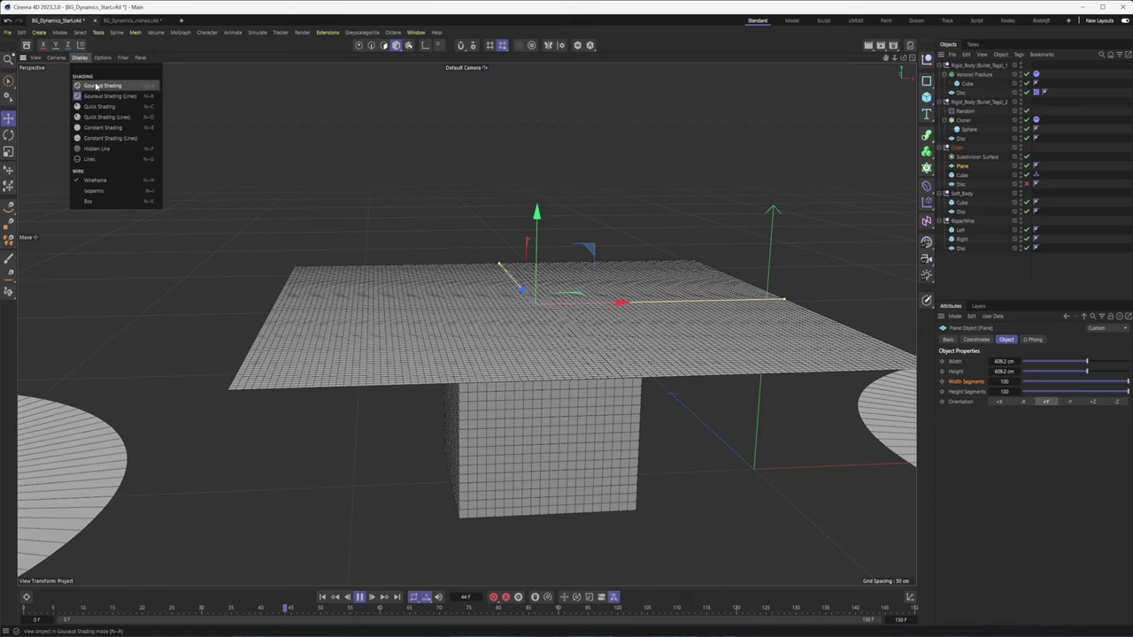
pyautogui.click(99, 86)
# Add a Cloth simulation tag to the Plane above the cube.
pyautogui.rightClick(963, 168)
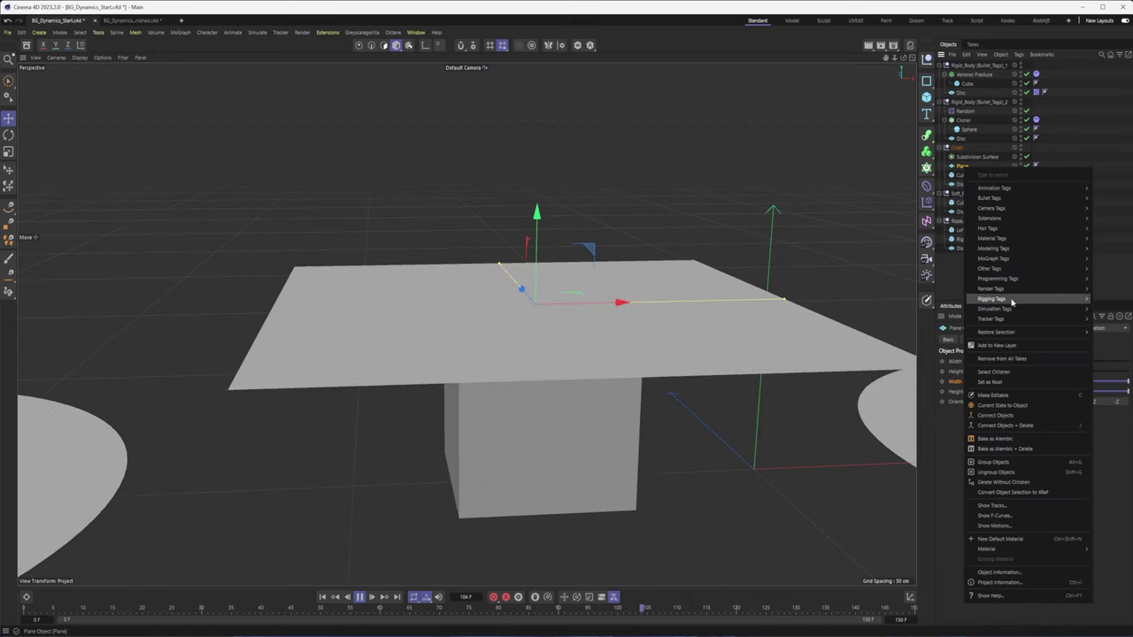
pyautogui.moveTo(1005, 312)
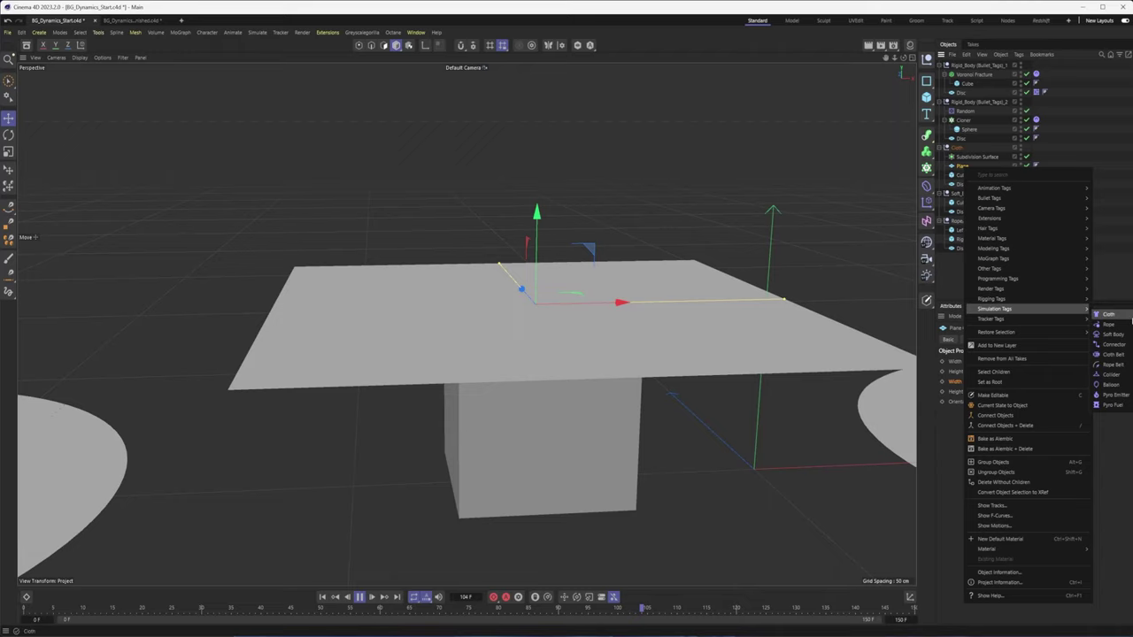
pyautogui.click(1122, 316)
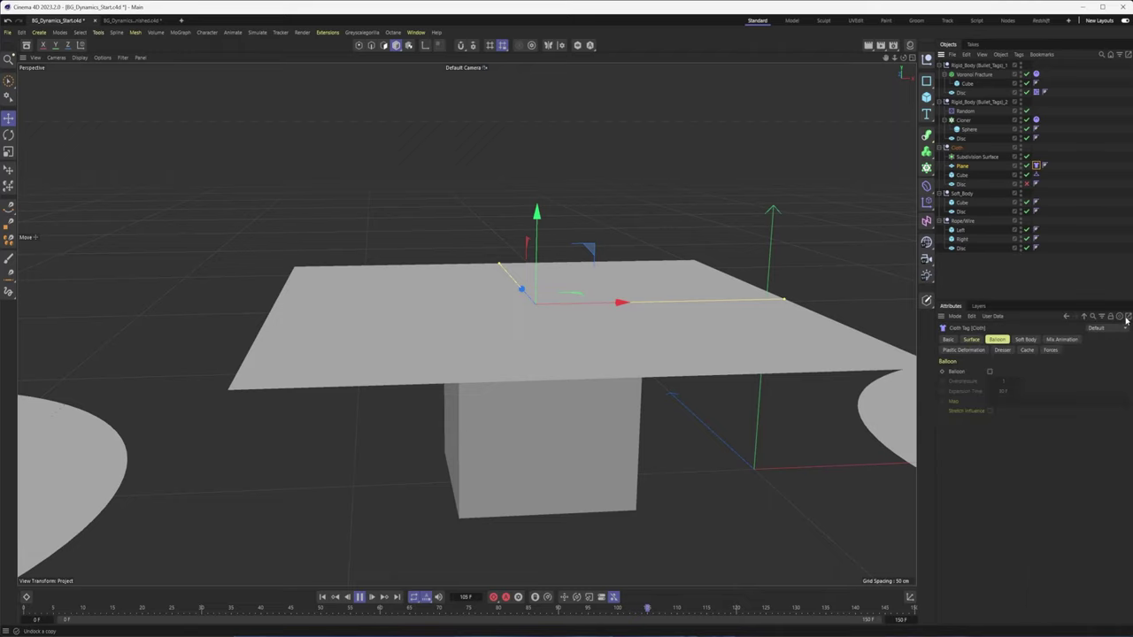
# Delete the existing tag from the Cube in the Cloth setup and give it a new Collider simulation tag.
pyautogui.click(961, 175)
pyautogui.click(1036, 175)
pyautogui.press('Delete')
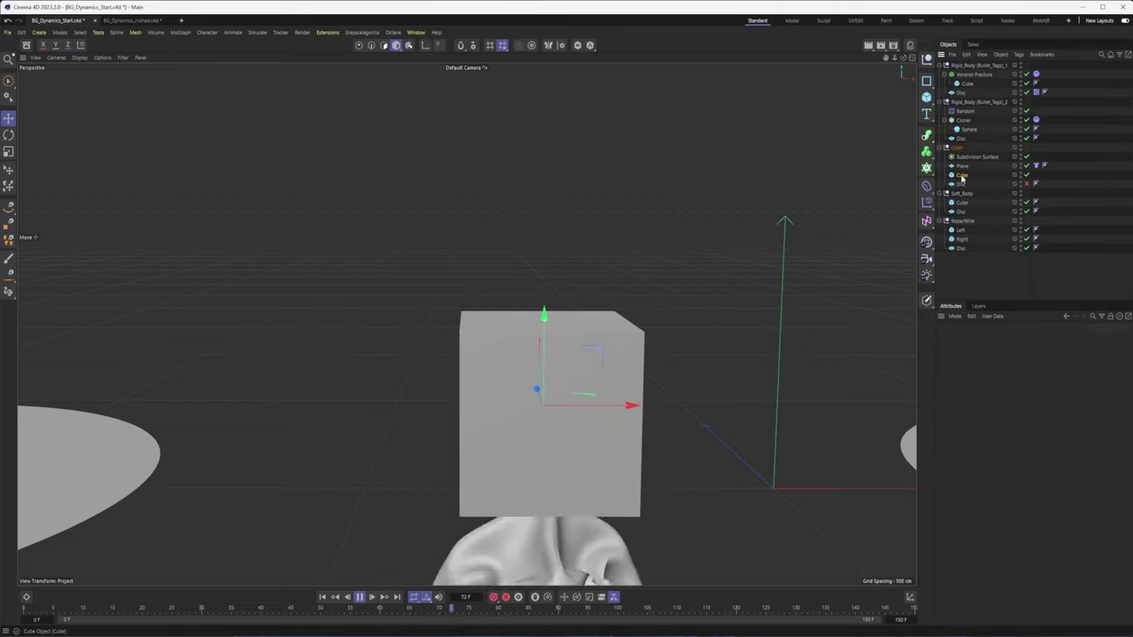
pyautogui.rightClick(962, 175)
pyautogui.moveTo(1044, 317)
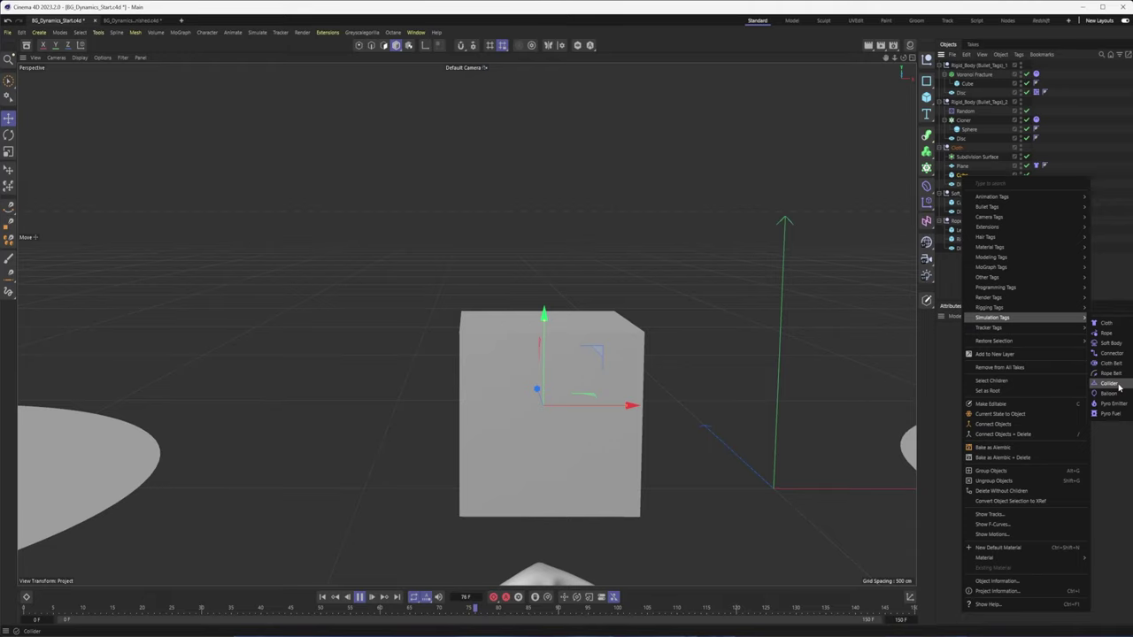
pyautogui.click(1110, 383)
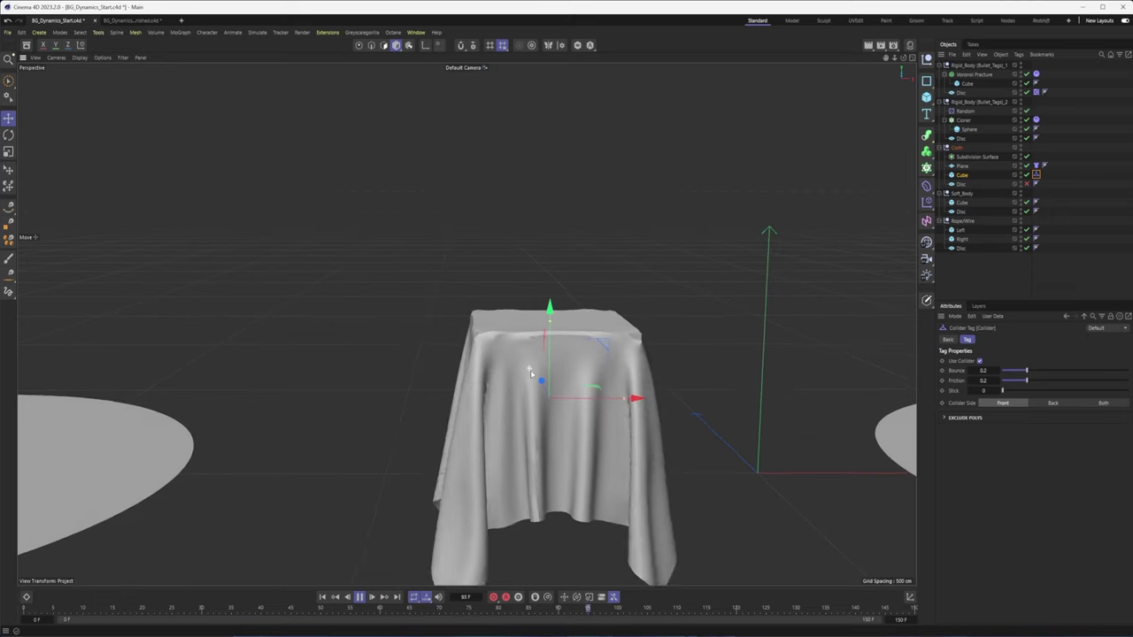
# Review the Surface settings of the Plane's Cloth tag, including Bendiness, Stretchiness, Friction and Thickness, while the simulation plays.
pyautogui.click(1036, 165)
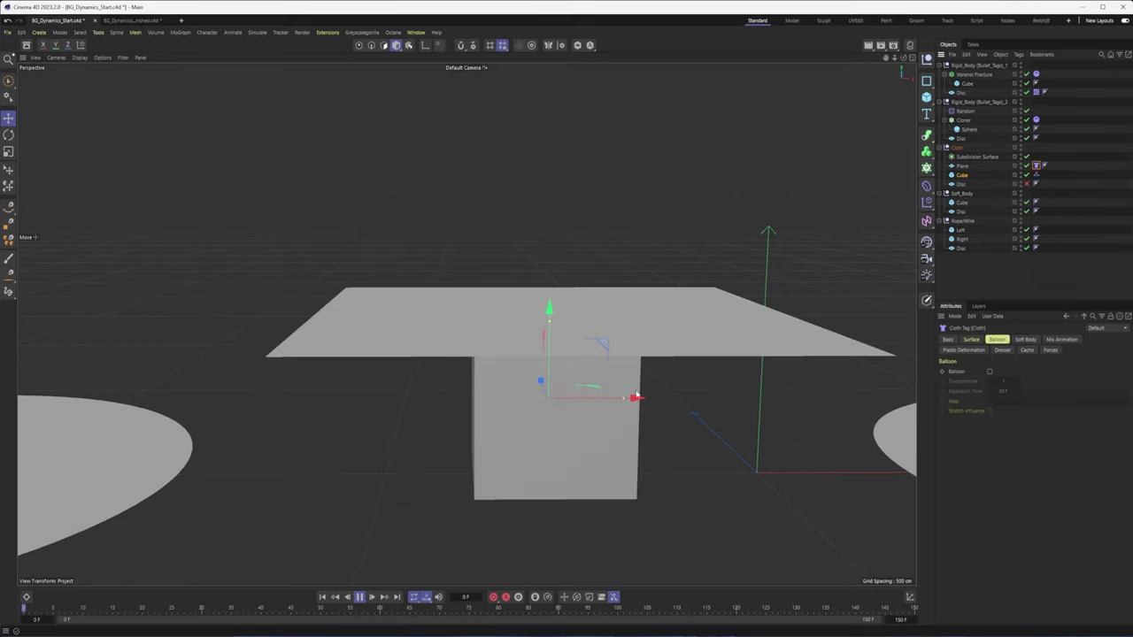
pyautogui.click(971, 339)
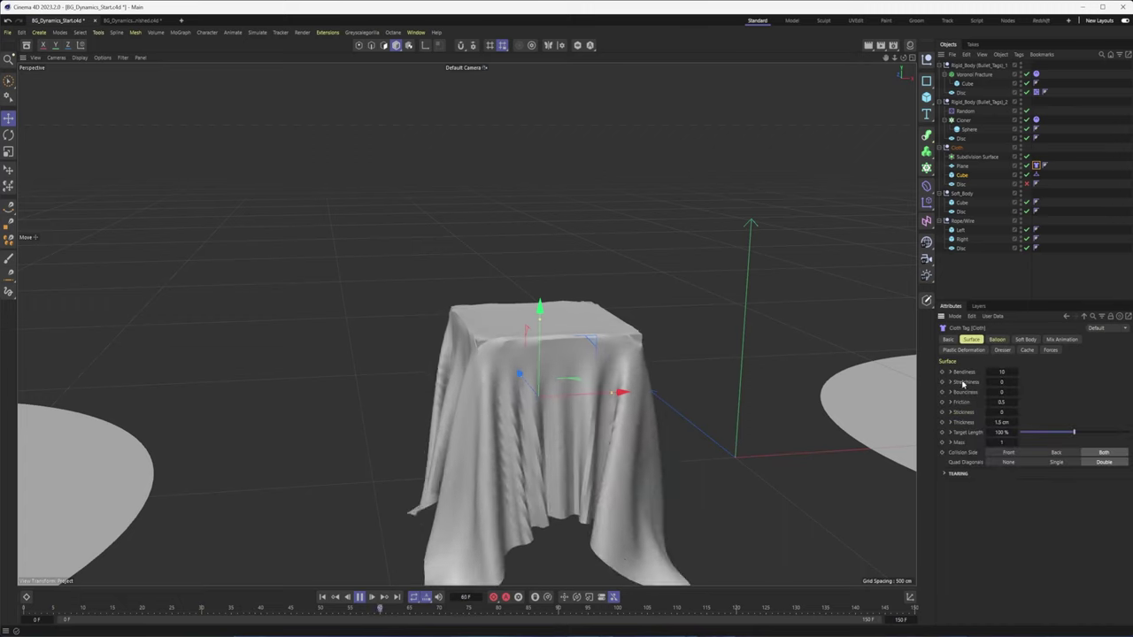
pyautogui.scroll(3, 561, 376)
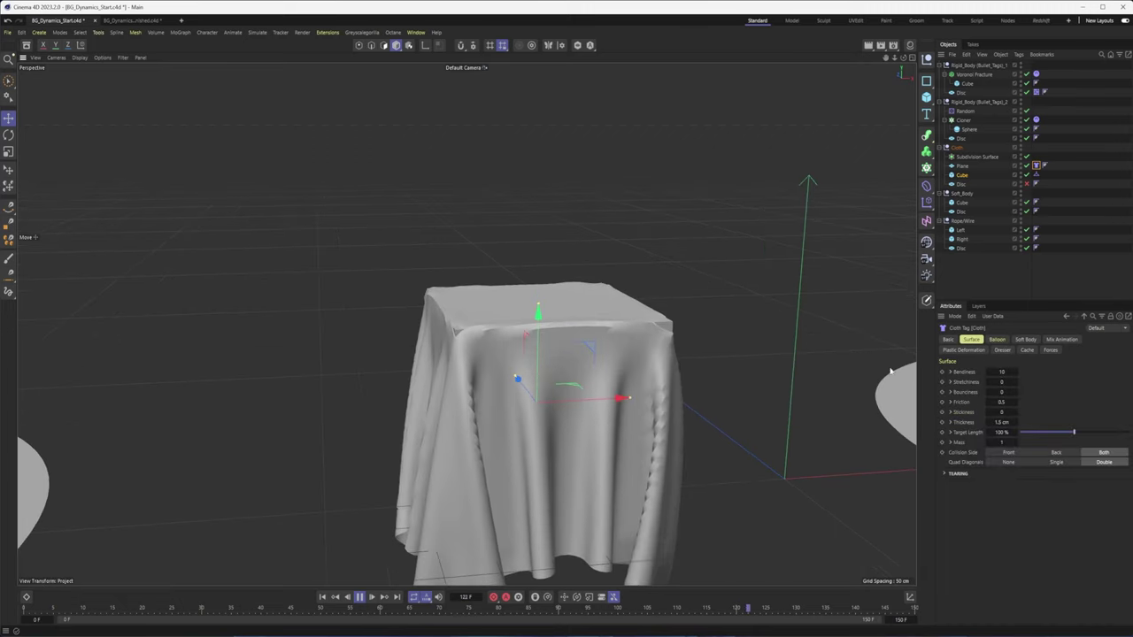
pyautogui.click(971, 375)
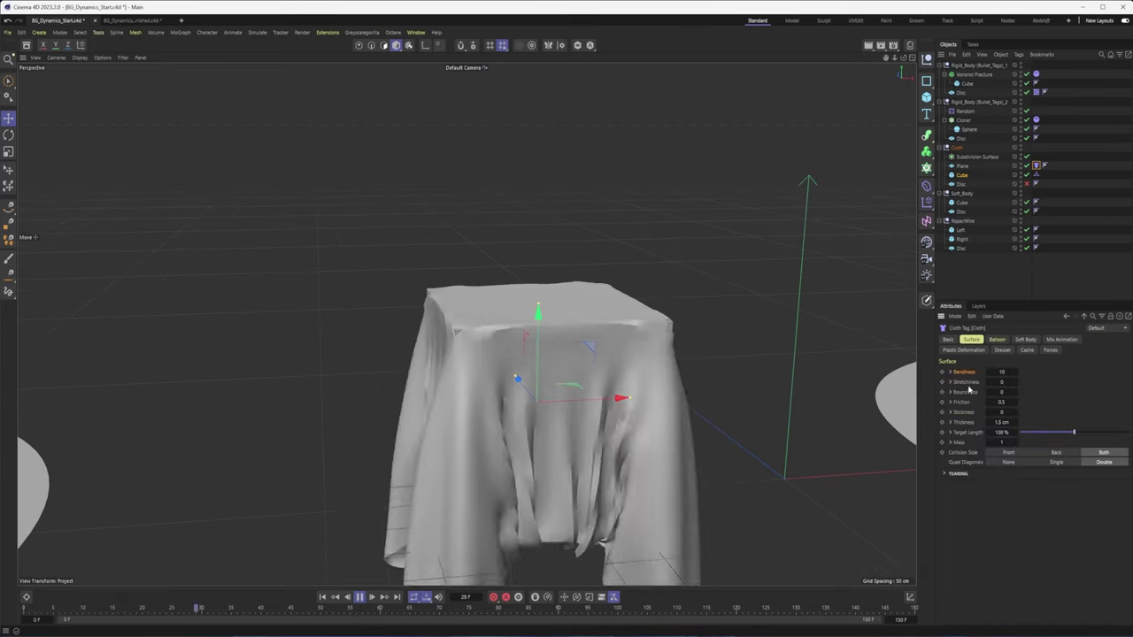
pyautogui.click(970, 384)
pyautogui.click(966, 394)
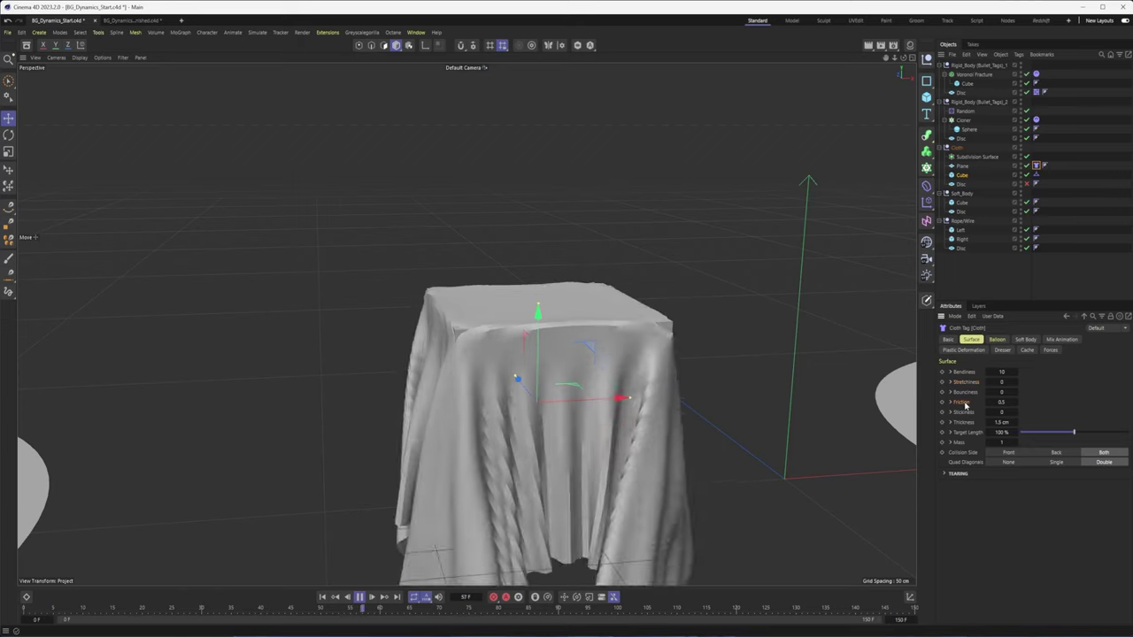
pyautogui.click(967, 423)
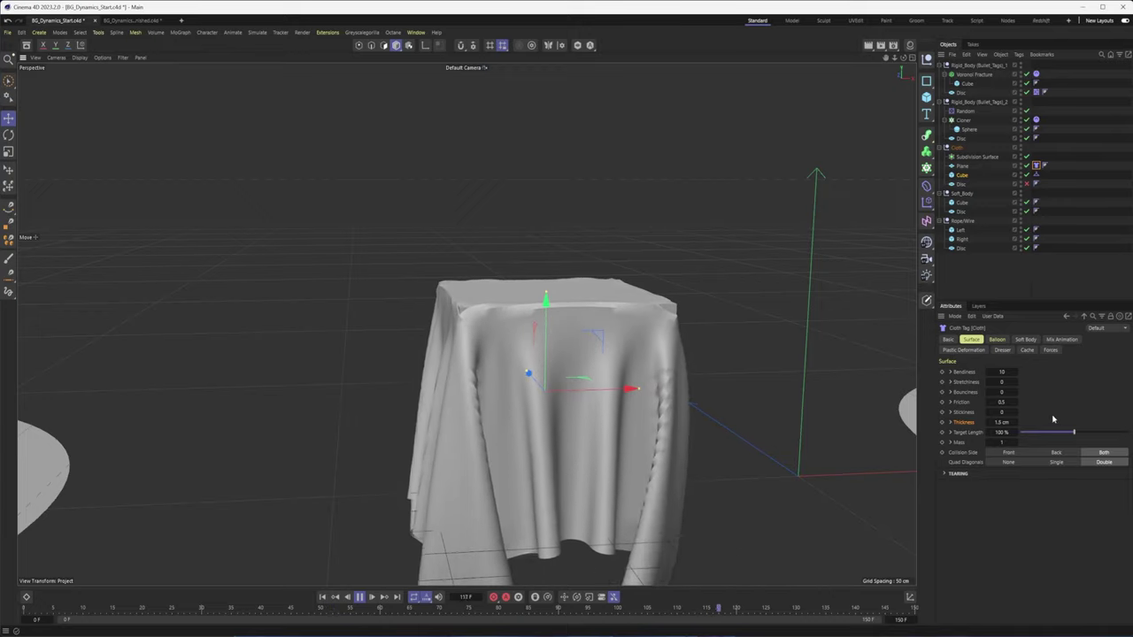
# Pause the simulation and examine the draped cloth around the cube's top edges and corners.
pyautogui.click(359, 597)
pyautogui.scroll(3, 535, 299)
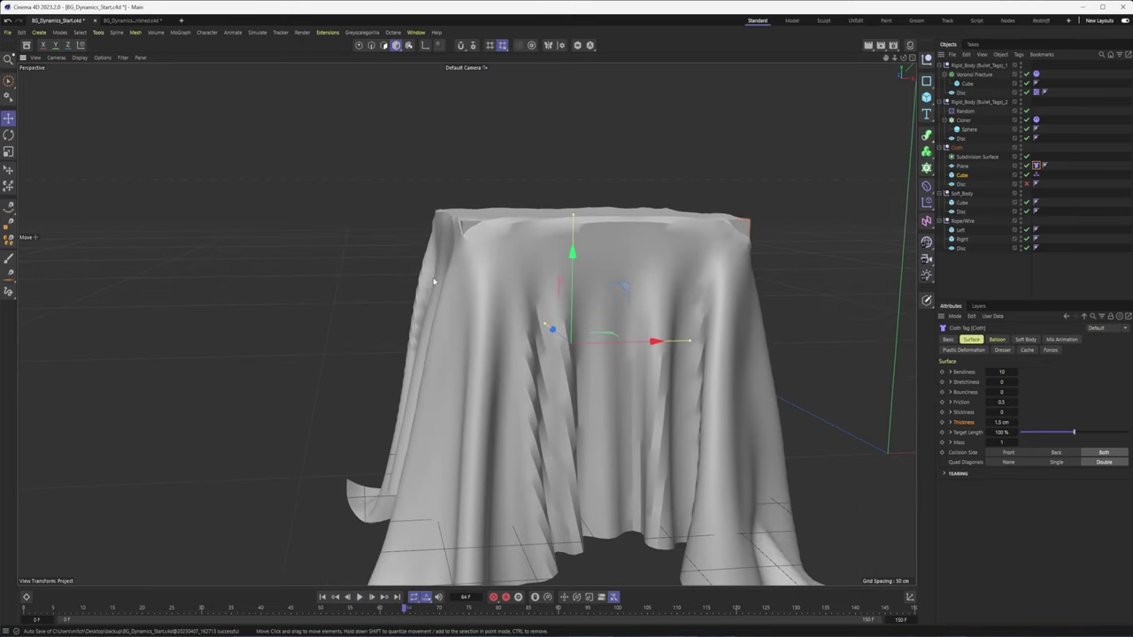
pyautogui.keyDown('alt'); pyautogui.moveTo(433, 281); pyautogui.dragTo(542, 379); pyautogui.keyUp('alt')
pyautogui.scroll(3, 492, 221)
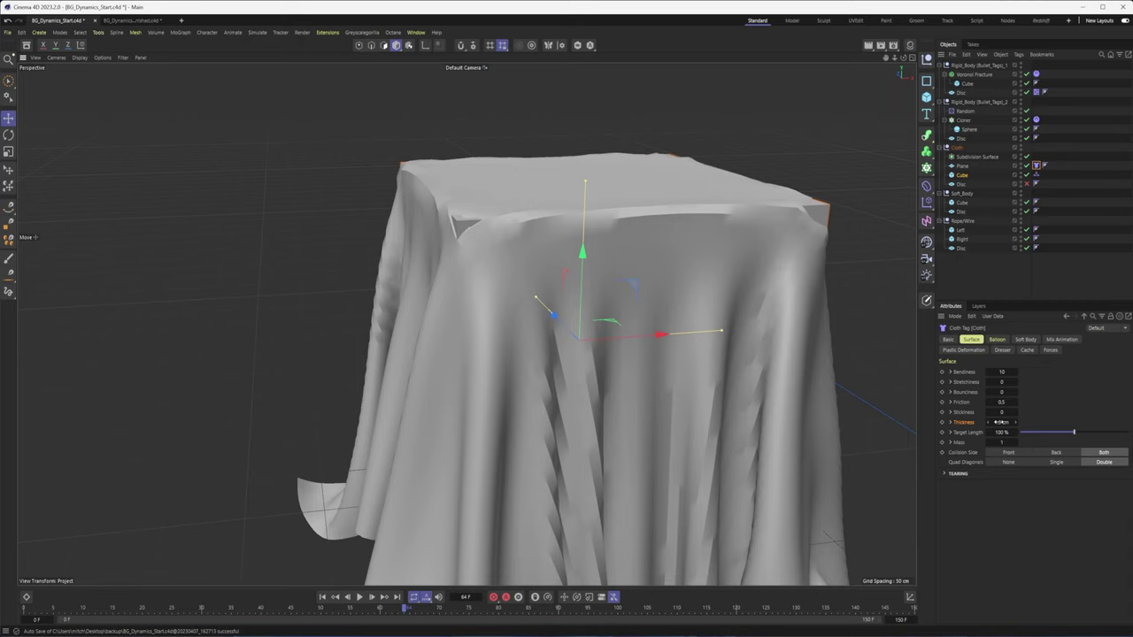
# Add a Cloth Surface generator as the Plane's parent in the Cloth setup and raise its Thickness to about 2.39 cm.
pyautogui.click(961, 175)
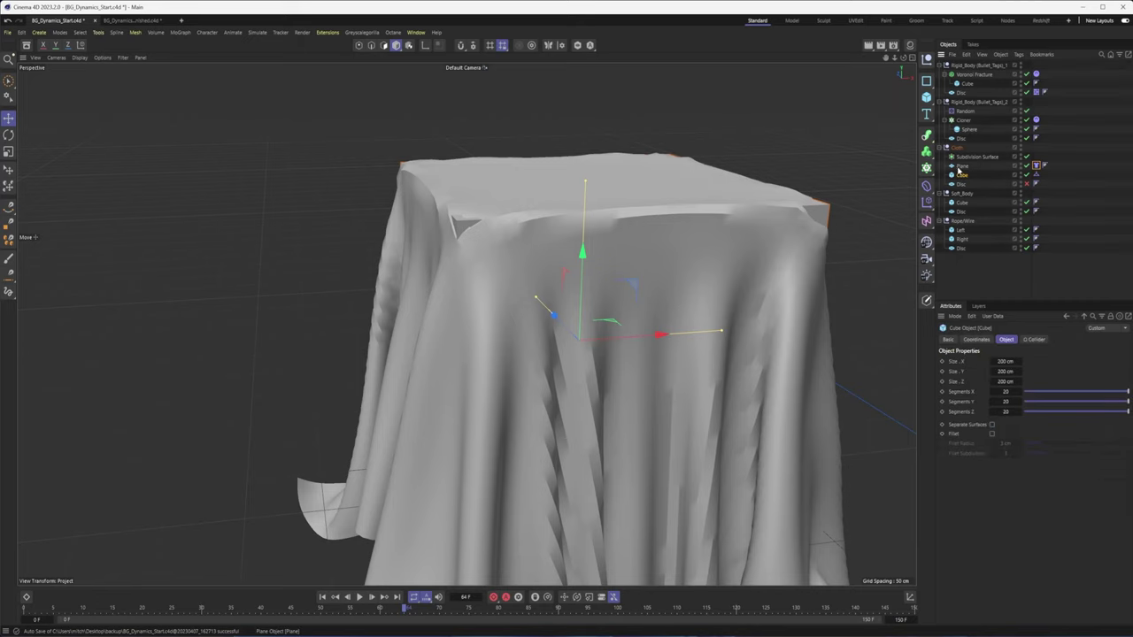
pyautogui.click(961, 166)
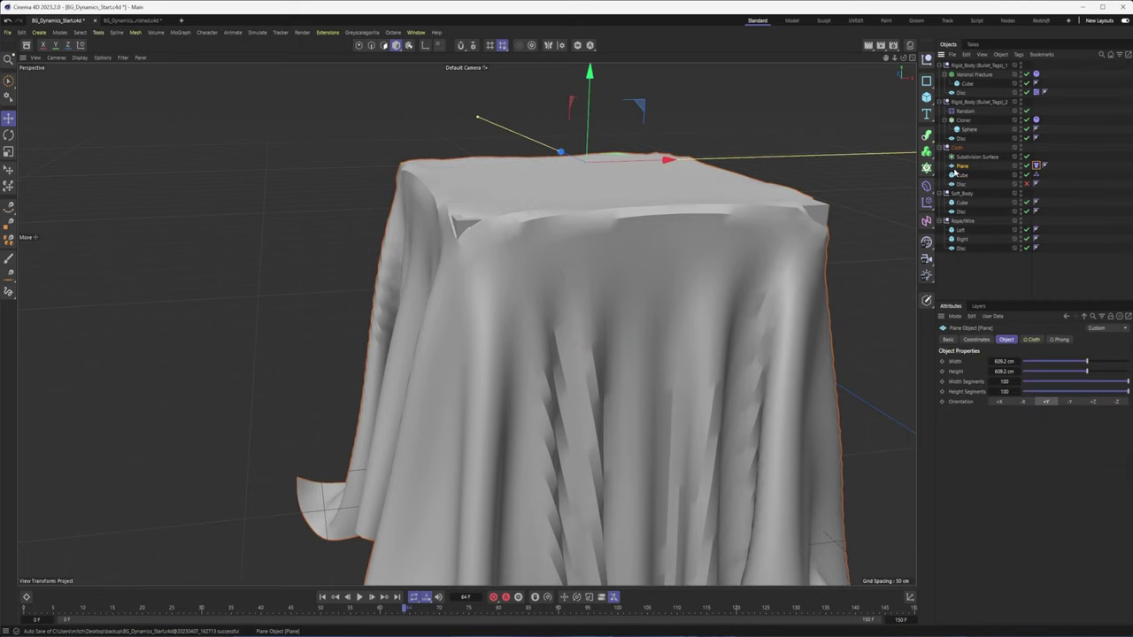
pyautogui.click(928, 135)
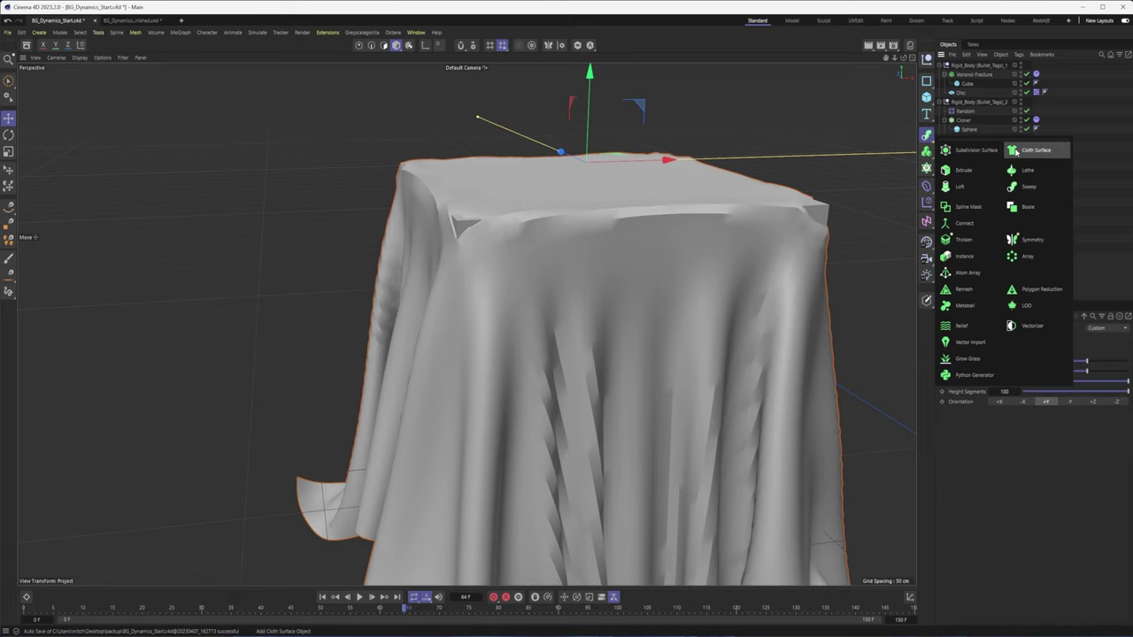
pyautogui.click(1020, 152)
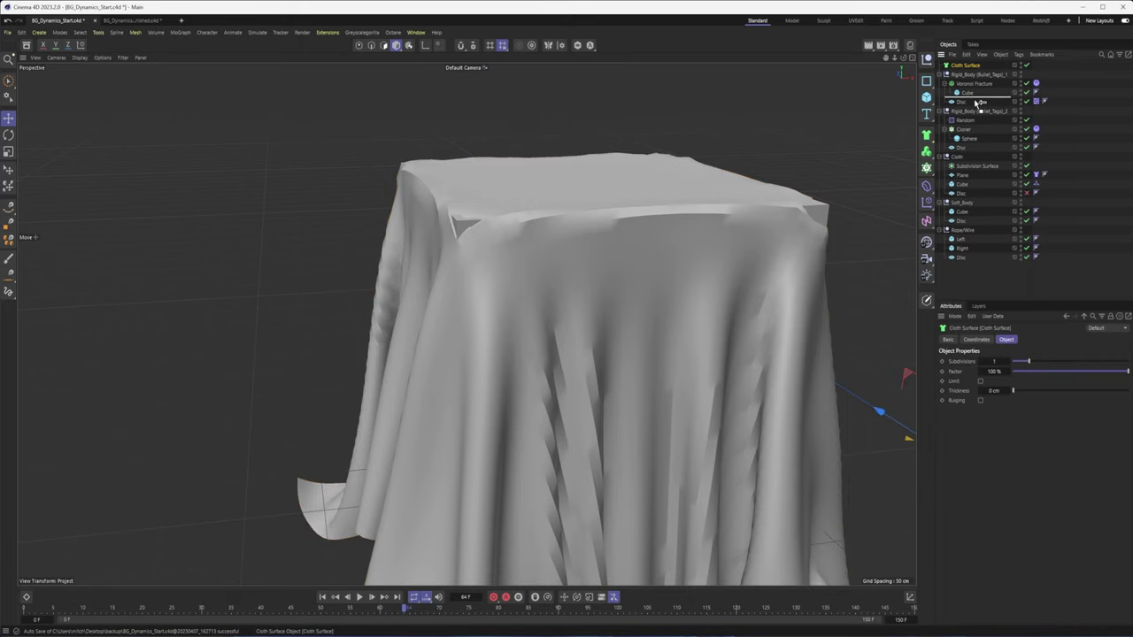
pyautogui.moveTo(976, 171); pyautogui.dragTo(966, 169)
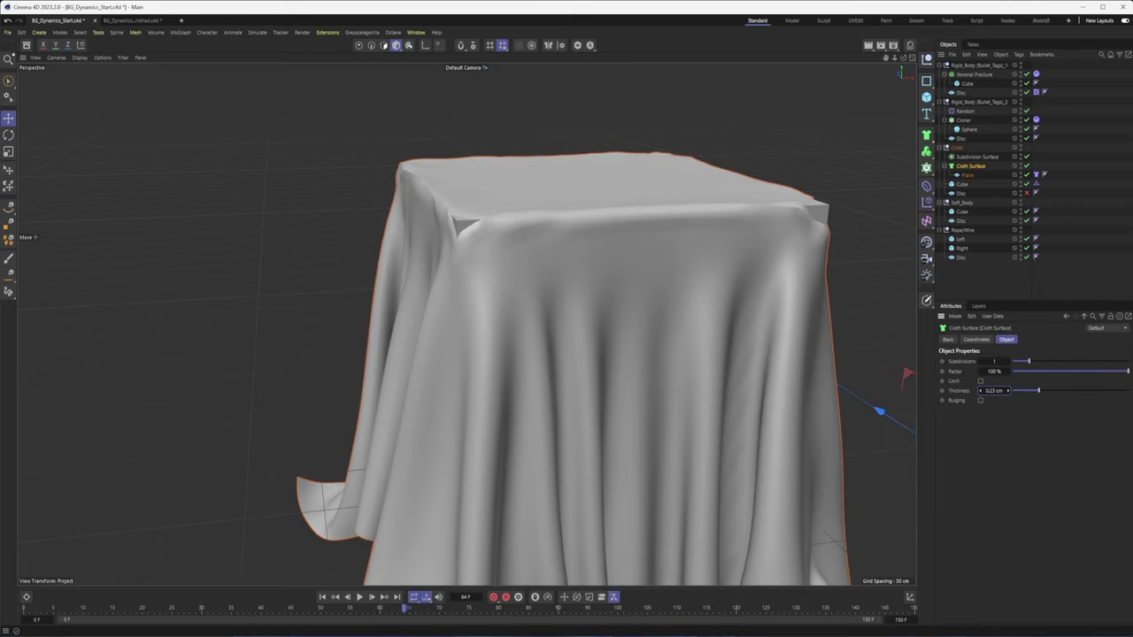
pyautogui.moveTo(1007, 390); pyautogui.dragTo(1046, 391)
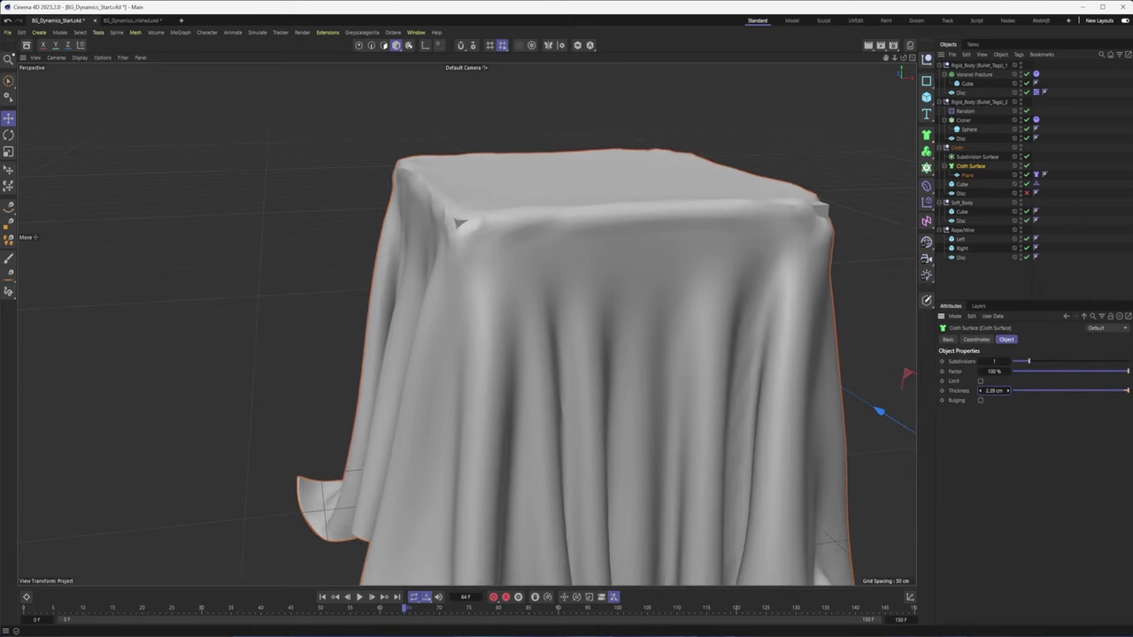